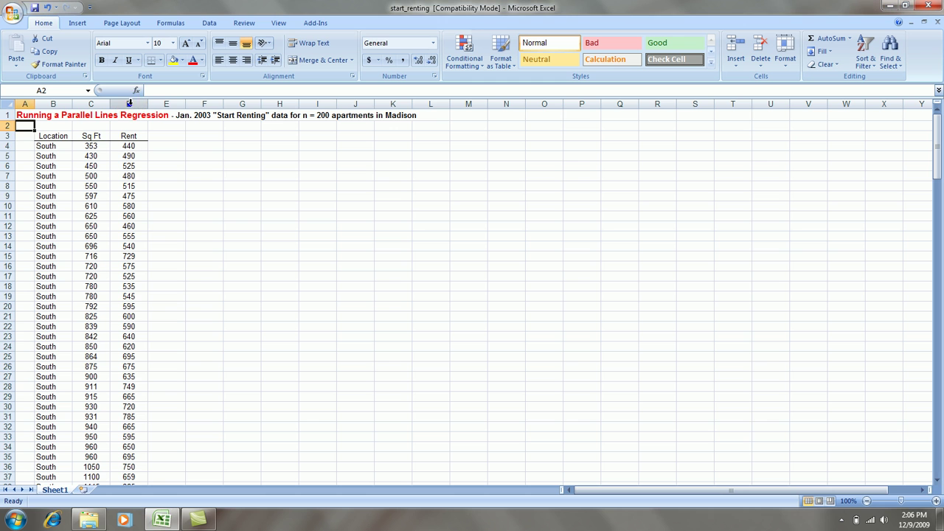
- Insert a new column D between Sq Ft and Rent with the header 'West'
right_click(129, 103)
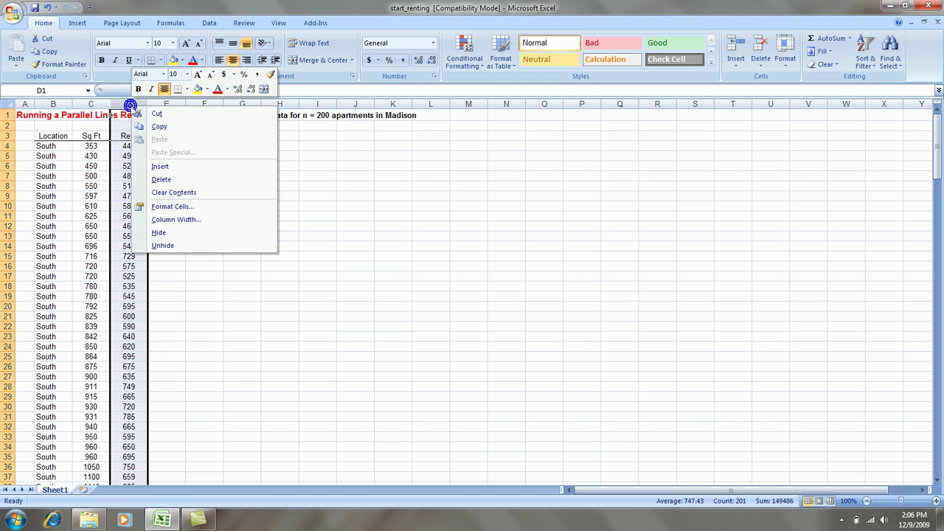
left_click(168, 166)
left_click(131, 136)
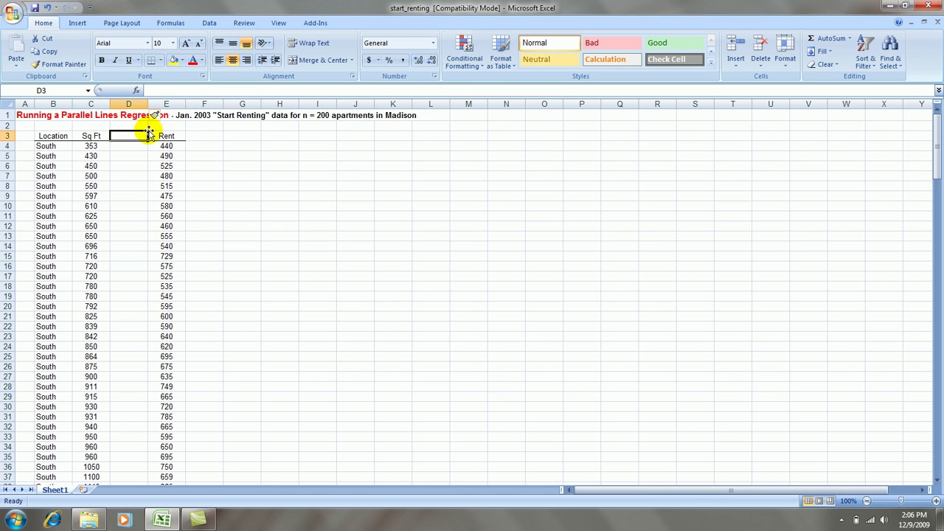
type("West")
key("Return")
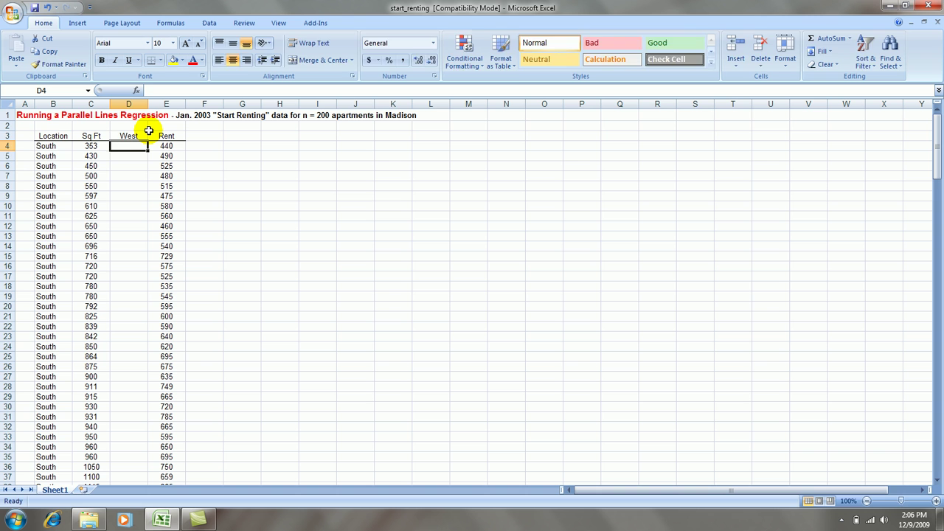
- Enter 0 in D4 and fill it down column D to row 203
type("0")
key("Return")
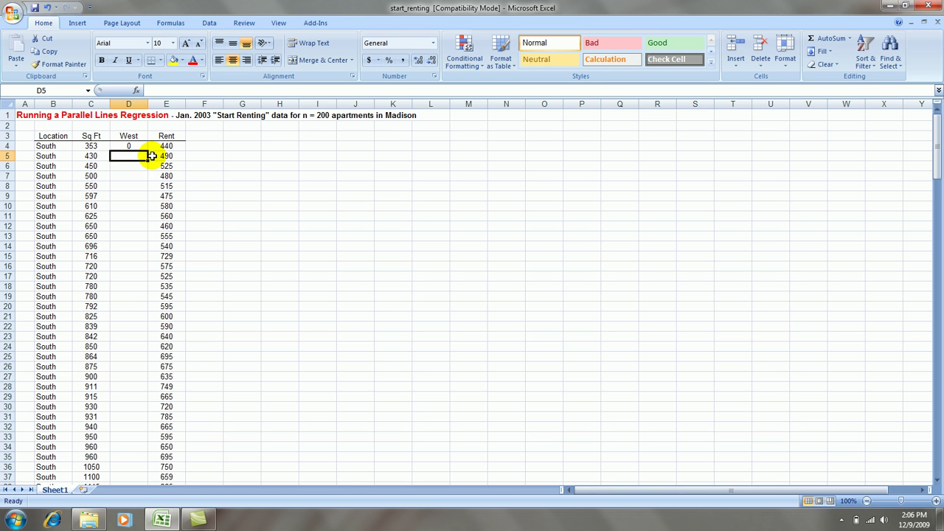
left_click(134, 146)
double_click(148, 150)
scroll(147, 155, "down", 13)
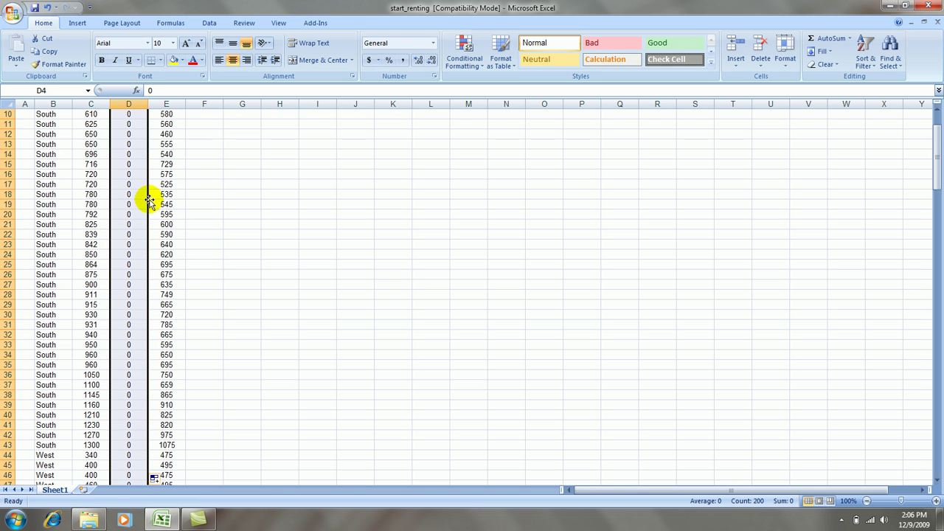
scroll(158, 204, "up", 2)
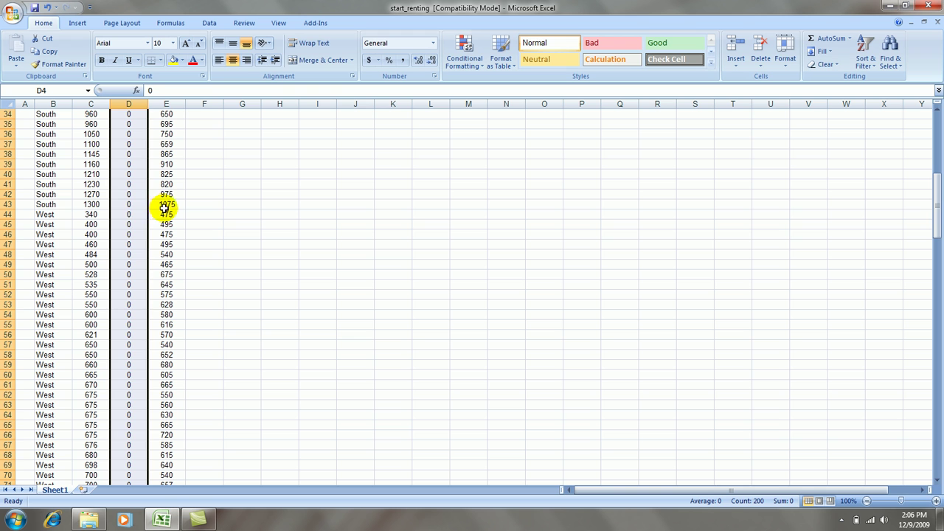
- Enter 1 in D44 and fill it down through all West apartment rows
left_click(128, 214)
type("1")
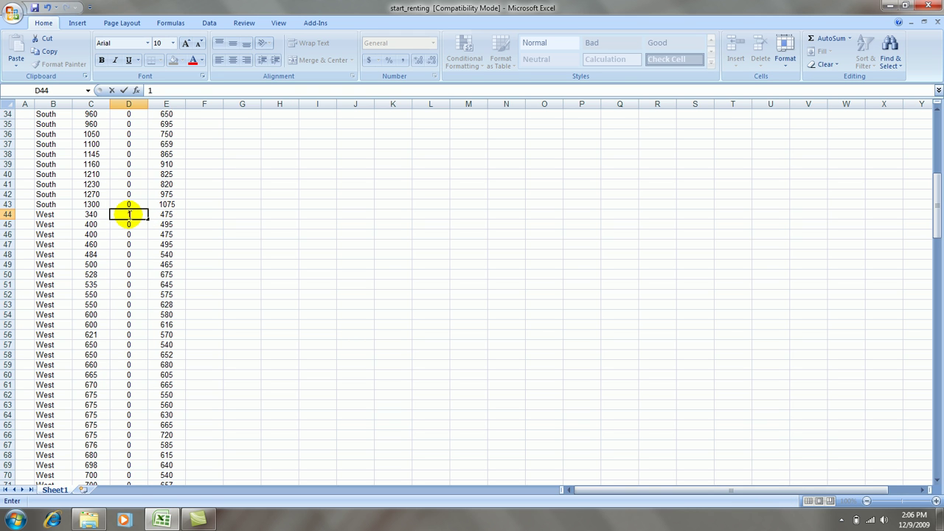
key("Return")
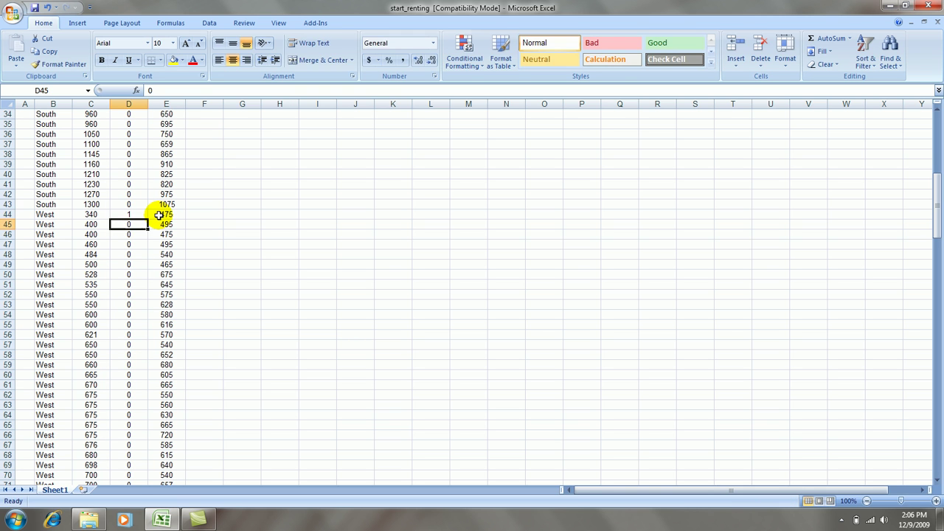
left_click(138, 213)
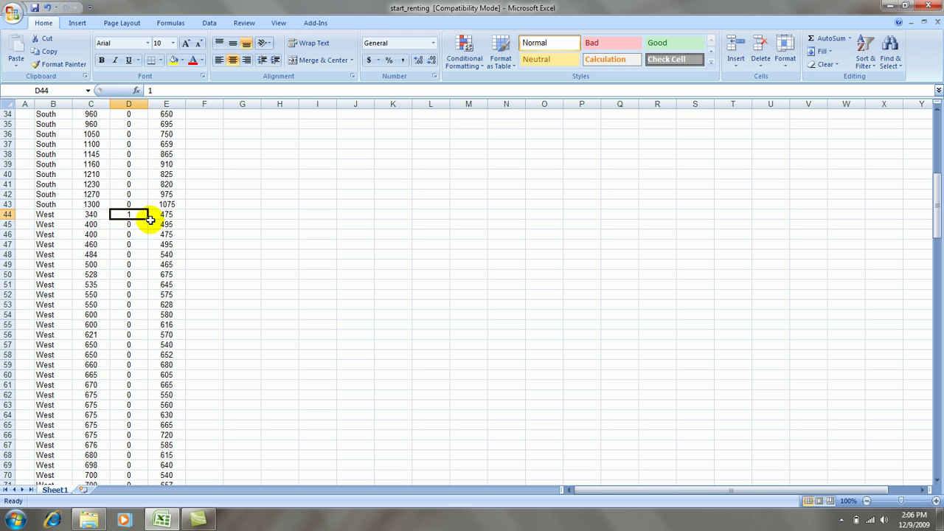
double_click(149, 220)
scroll(362, 284, "up", 11)
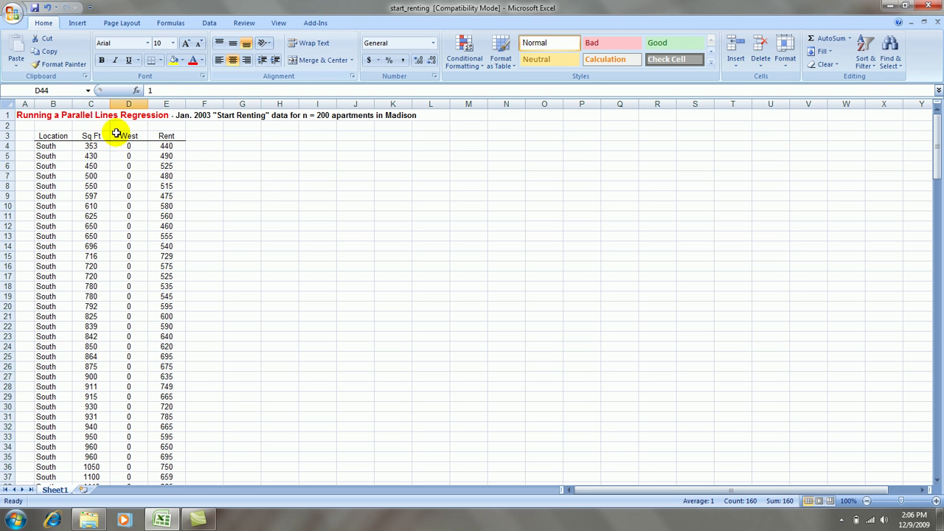
- Check the Sq Ft, West and Rent columns, then start a Regression from Data Analysis
left_click(90, 135)
left_click_drag(90, 135, 131, 166)
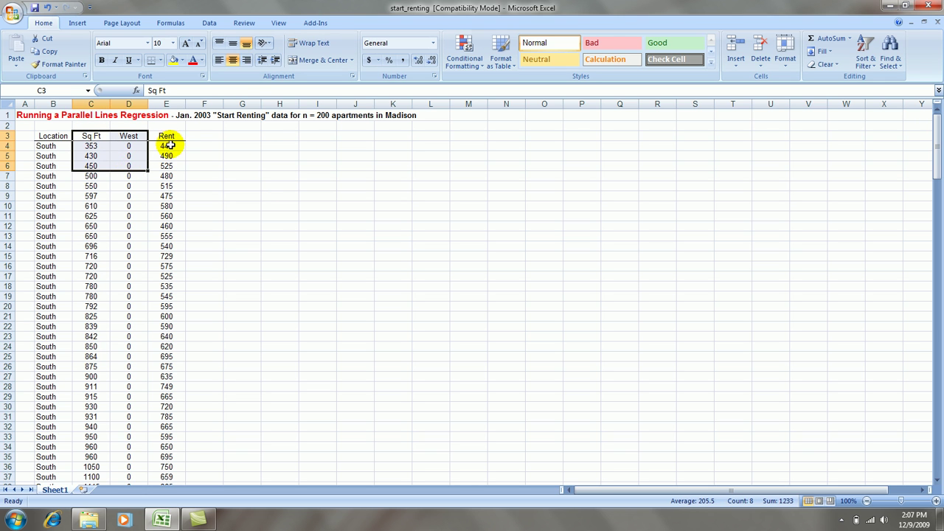
left_click_drag(166, 137, 166, 165)
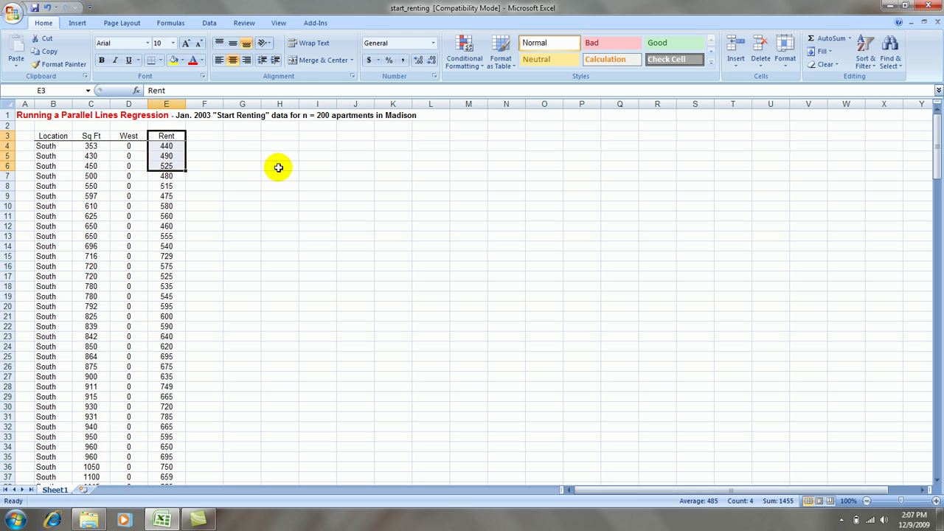
left_click(278, 167)
left_click(210, 23)
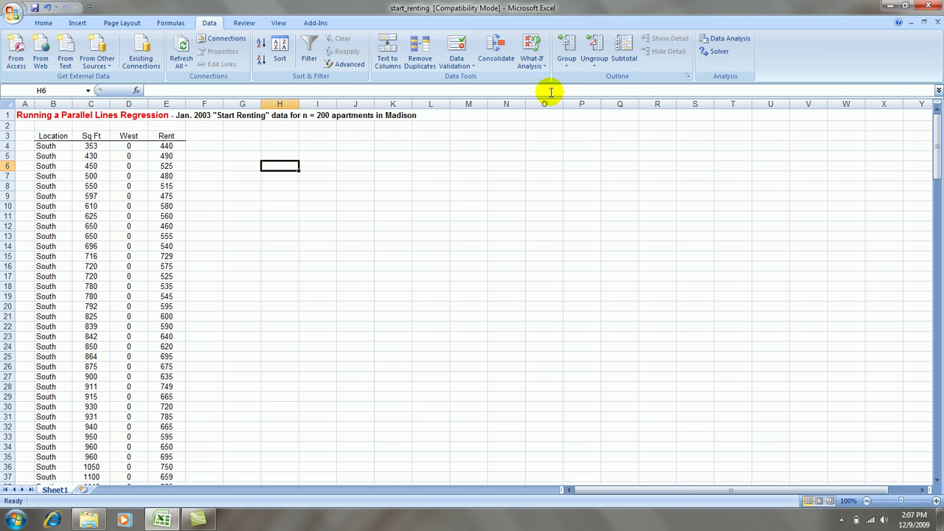
left_click(730, 38)
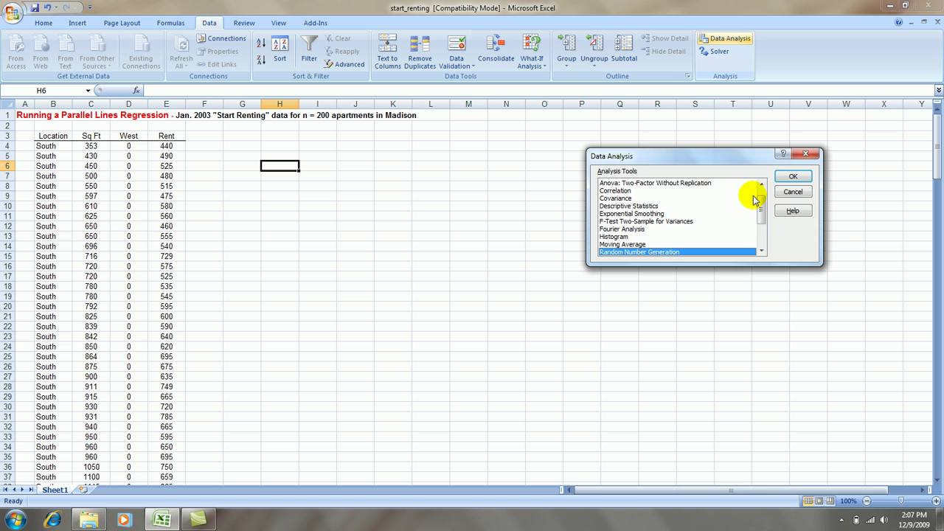
left_click(762, 238)
left_click(622, 214)
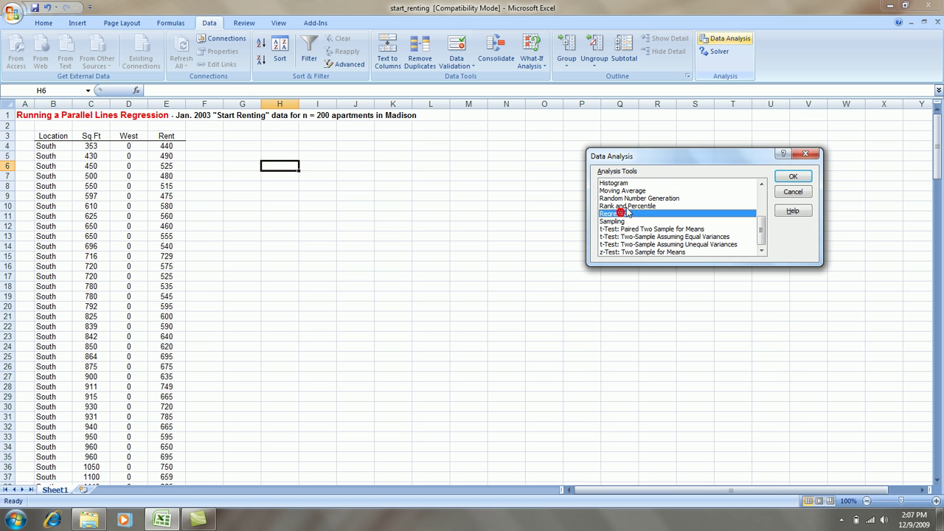
left_click(791, 176)
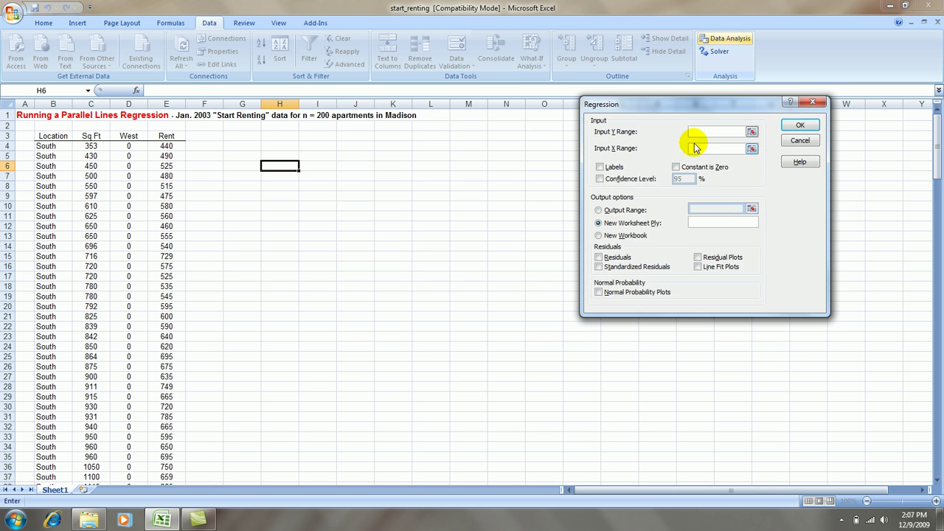
- Set the Y range to Rent E3:E203 and the X range to Sq Ft and West C3:D203
left_click_drag(164, 136, 162, 174)
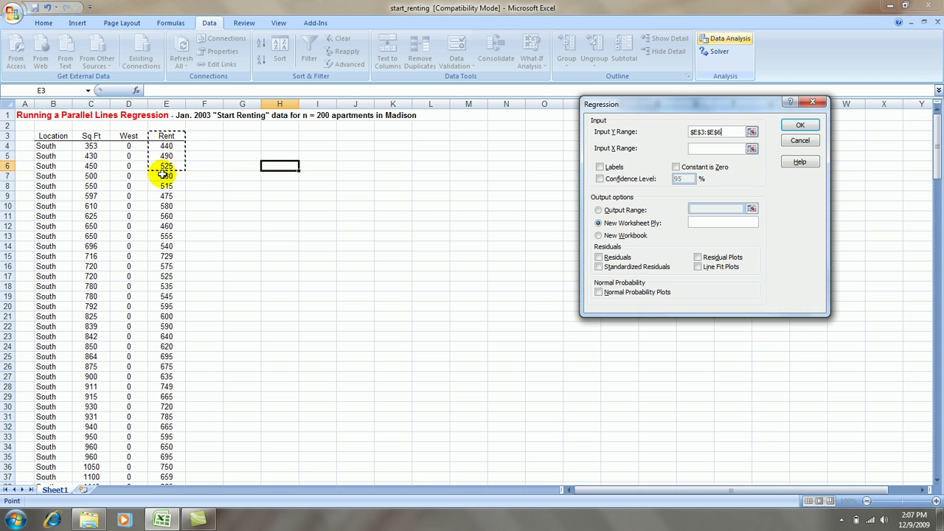
key("ctrl+shift+Down")
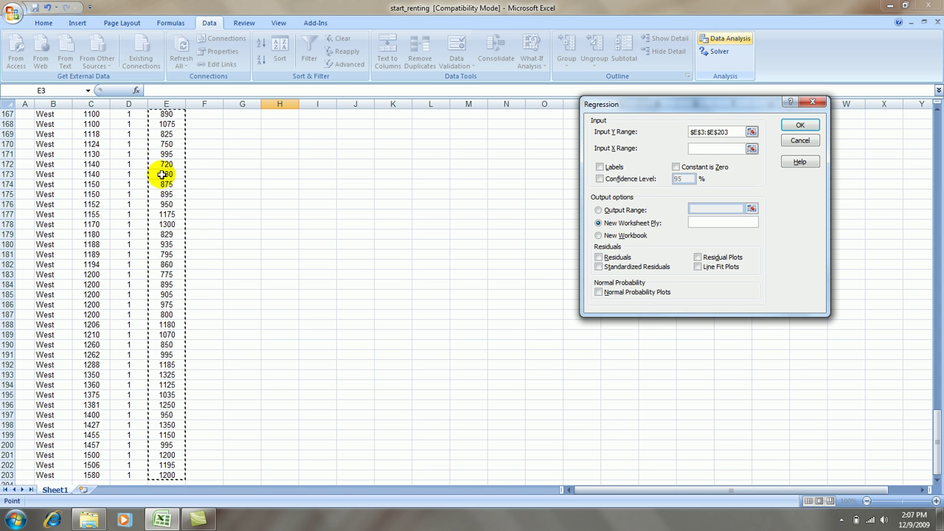
left_click(717, 148)
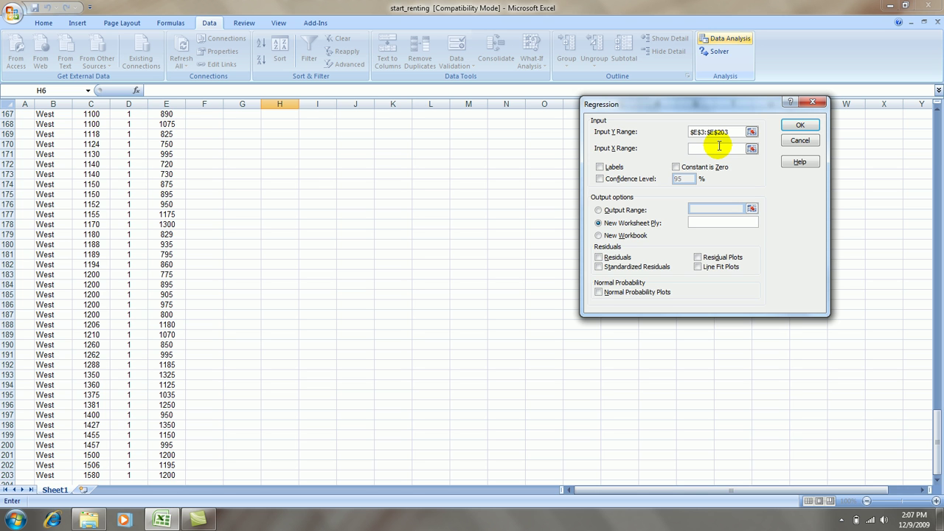
key("ctrl+Home")
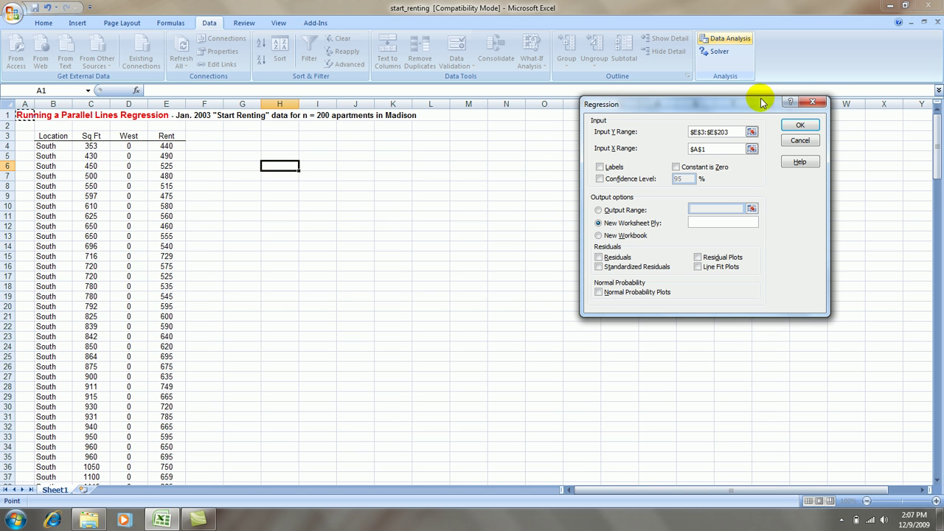
left_click_drag(90, 135, 130, 160)
key("ctrl+shift+Down")
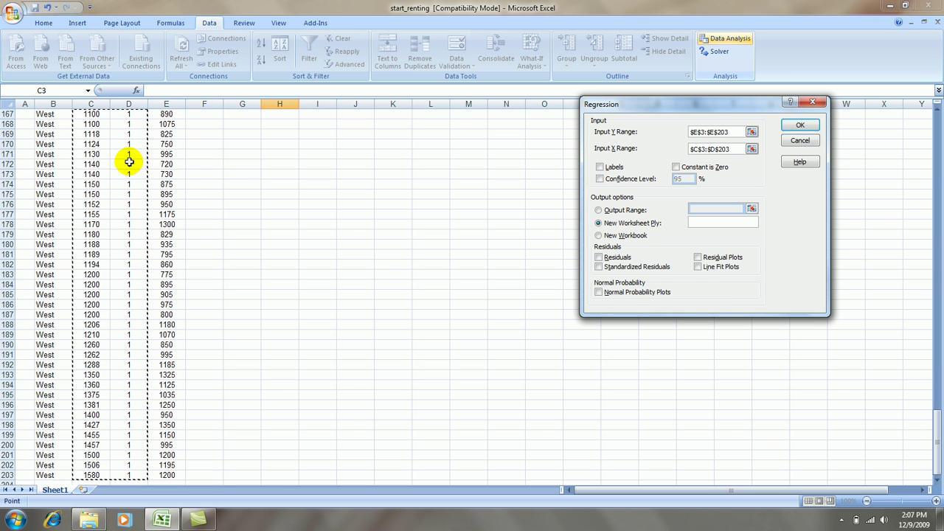
- Tick Labels, place the output at G3 and run the regression
left_click(601, 168)
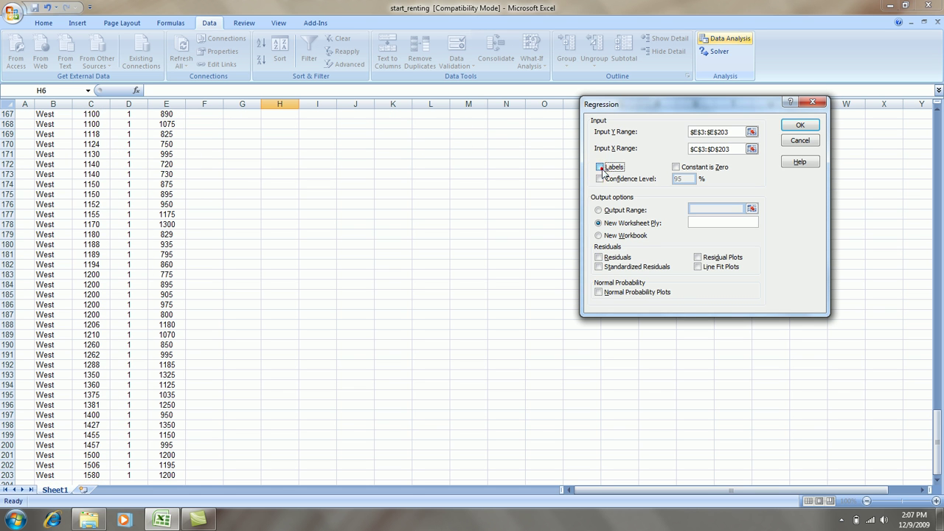
left_click(600, 210)
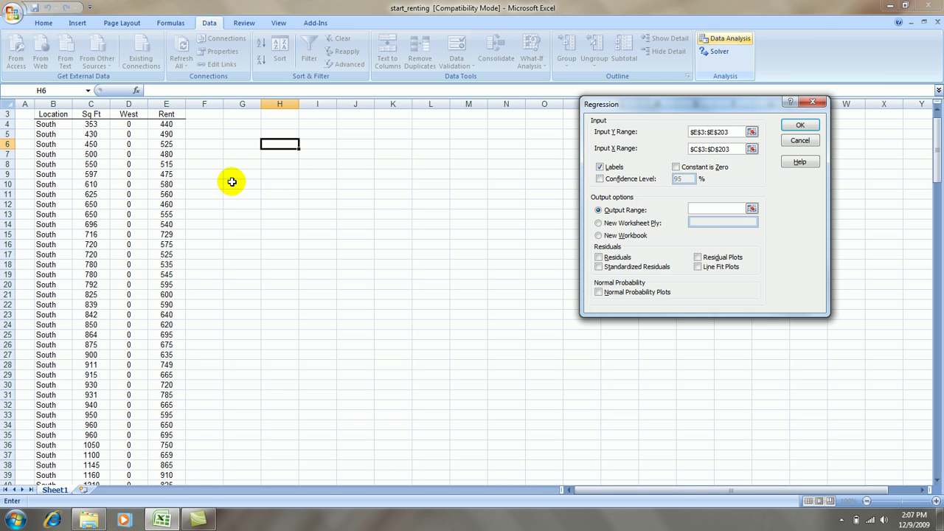
left_click(236, 115)
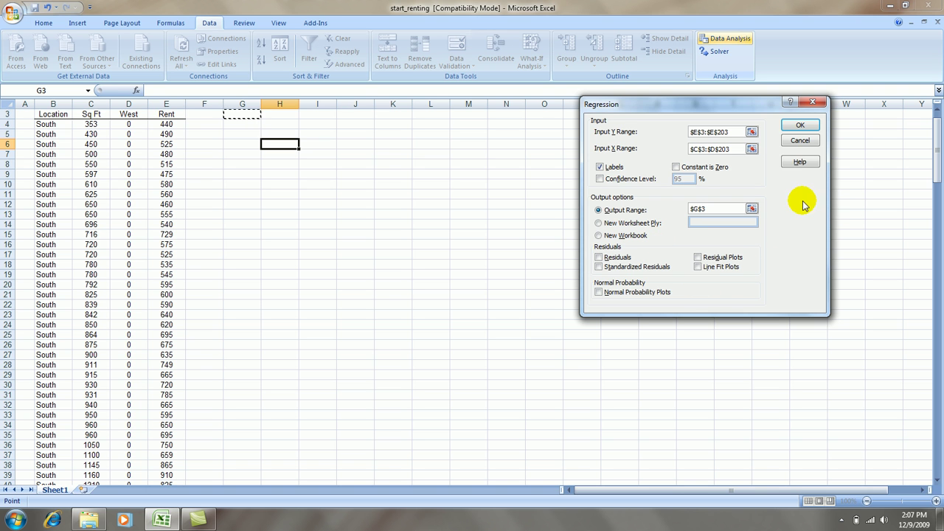
left_click(801, 126)
- Widen column G and clear the confidence-interval columns L18:O21
left_click(759, 278)
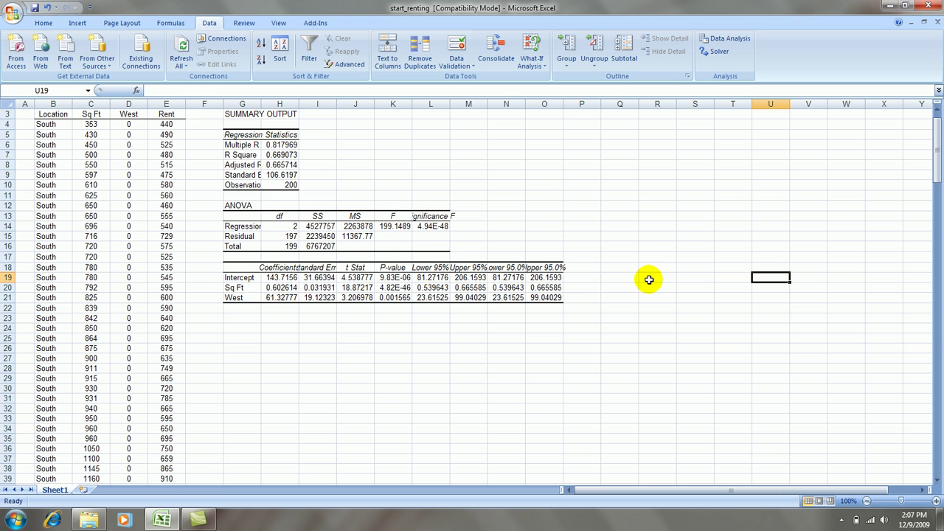
left_click_drag(260, 105, 275, 104)
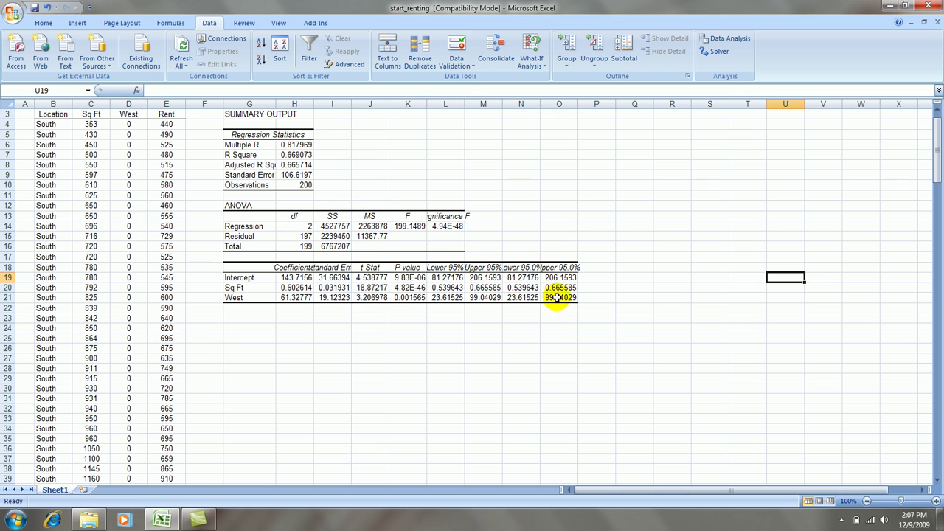
left_click_drag(441, 319, 585, 257)
left_click(634, 256)
left_click(634, 277)
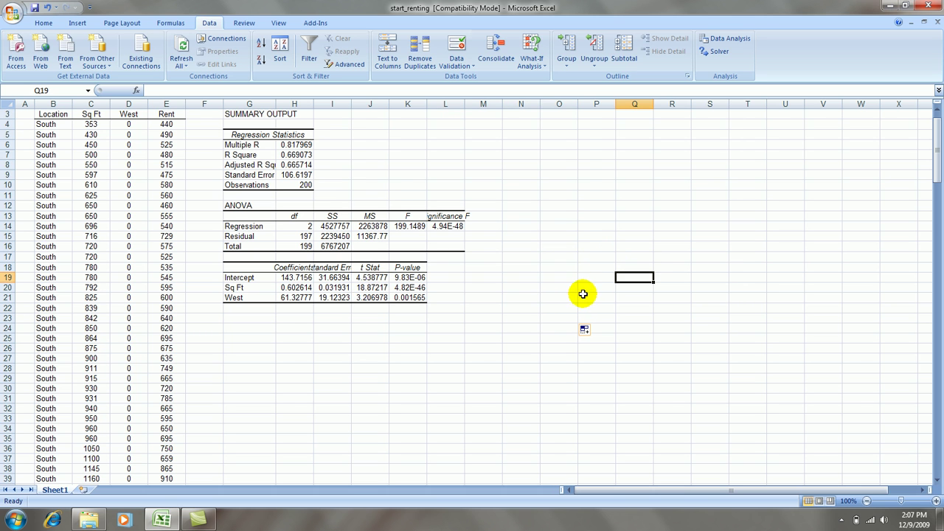
- Show the regression statistics, ANOVA values and coefficients table with three decimals
left_click_drag(298, 146, 302, 175)
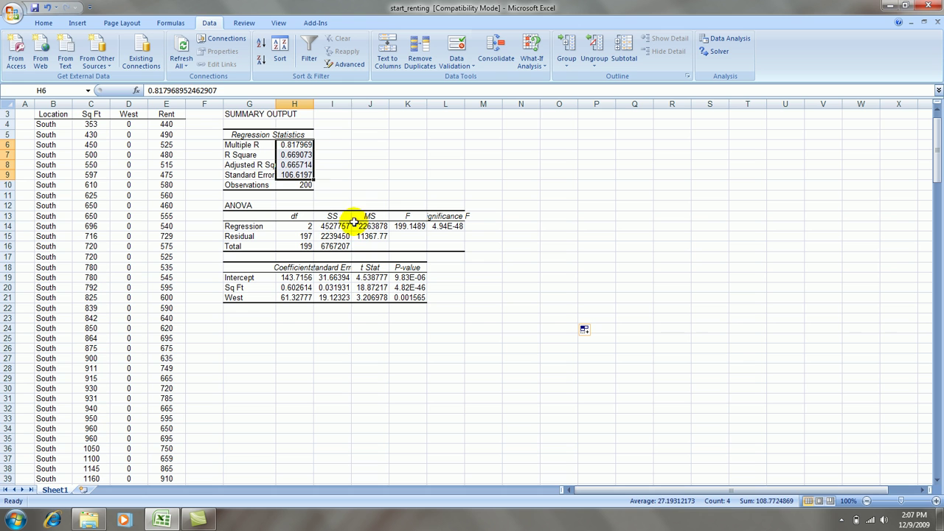
left_click_drag(335, 226, 453, 246)
left_click(284, 295, "ctrl")
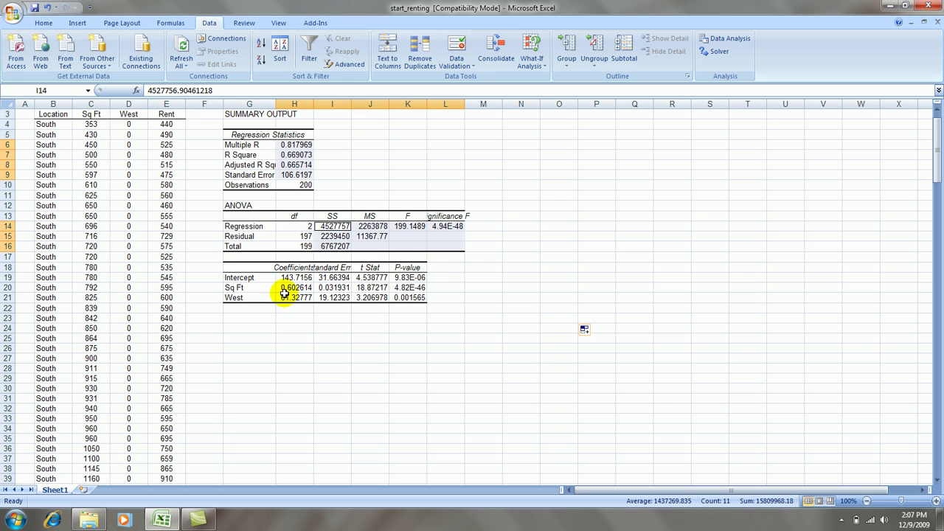
left_click_drag(299, 278, 409, 298)
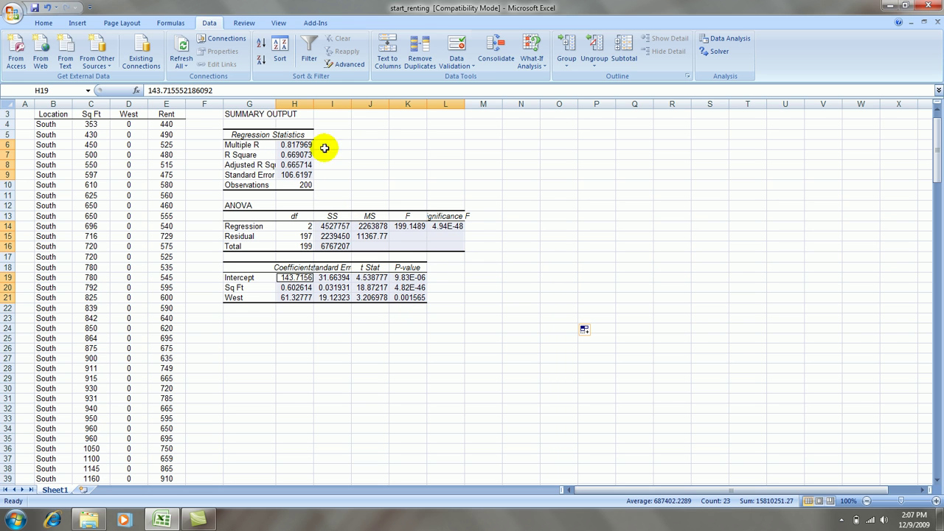
left_click(44, 23)
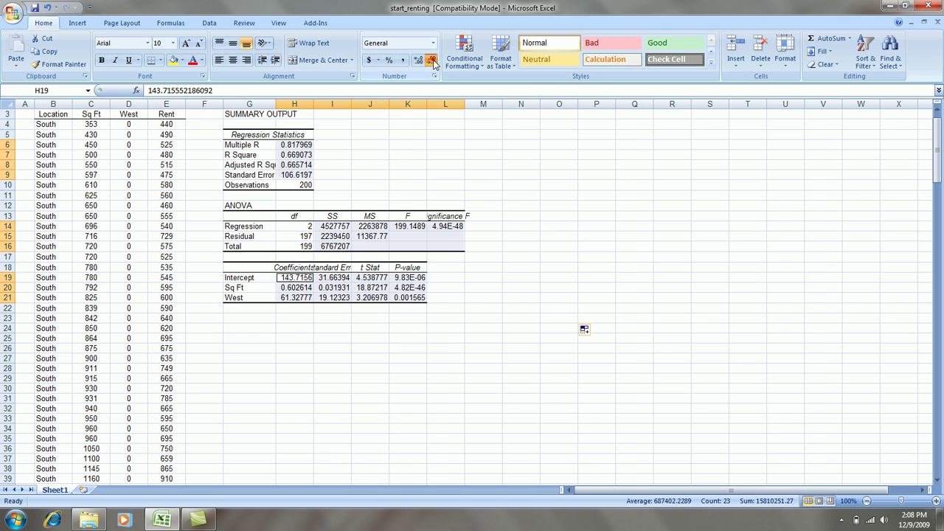
left_click(433, 59)
left_click(599, 326)
scroll(600, 326, "up", 1)
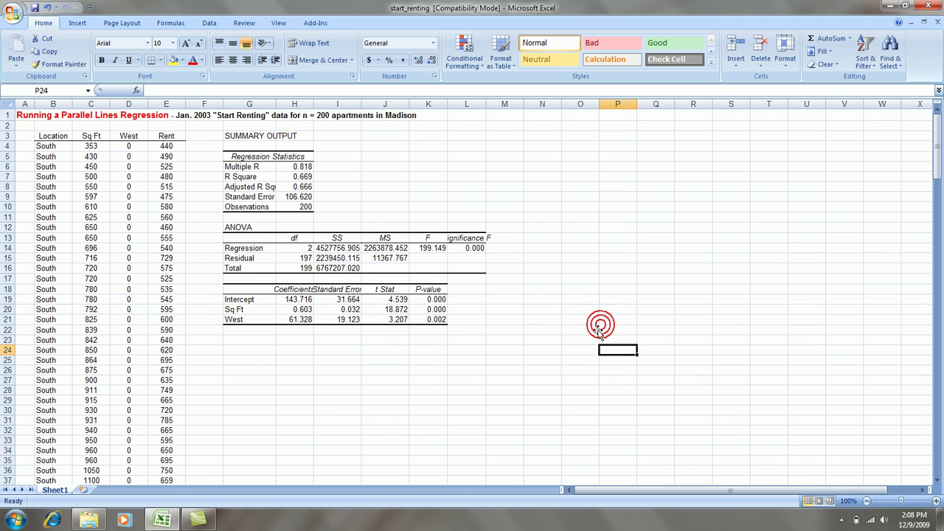
- Shorten the labels Adjusted R Square to 'Adj R Square' and Standard Error to 'St Error'
left_click(253, 186)
left_click(178, 90)
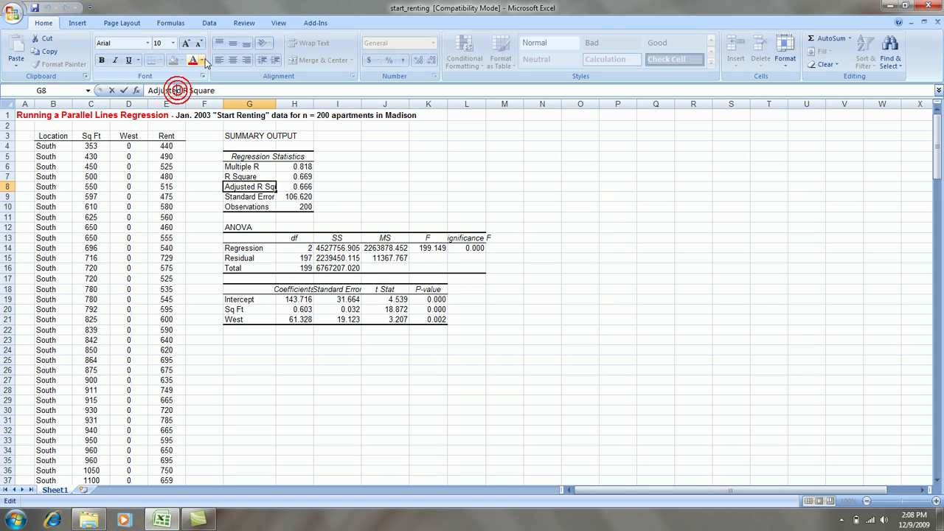
key("BackSpace")
key("BackSpace")
key("BackSpace")
key("BackSpace")
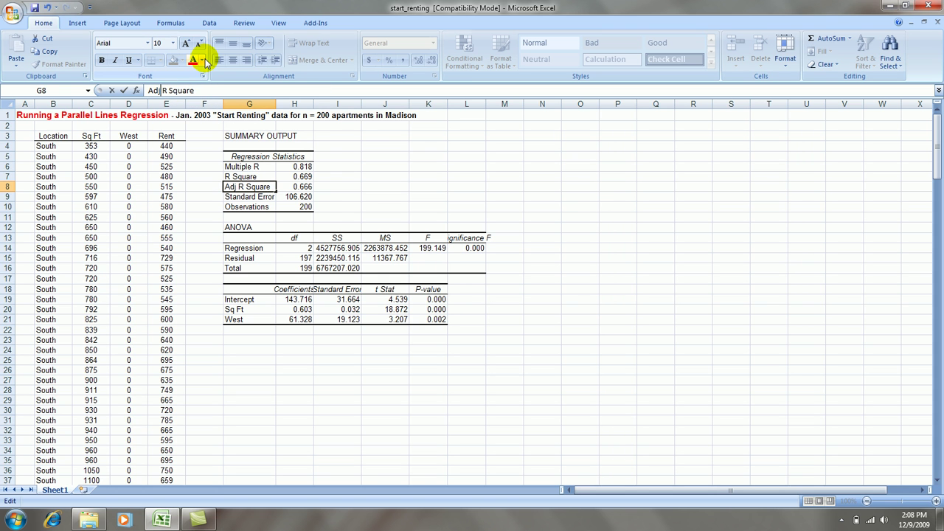
left_click(253, 197)
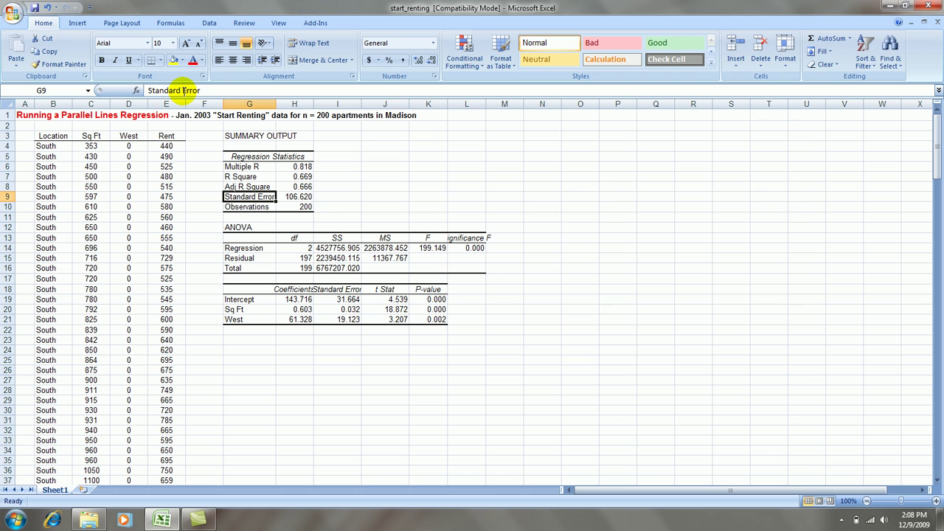
left_click(178, 90)
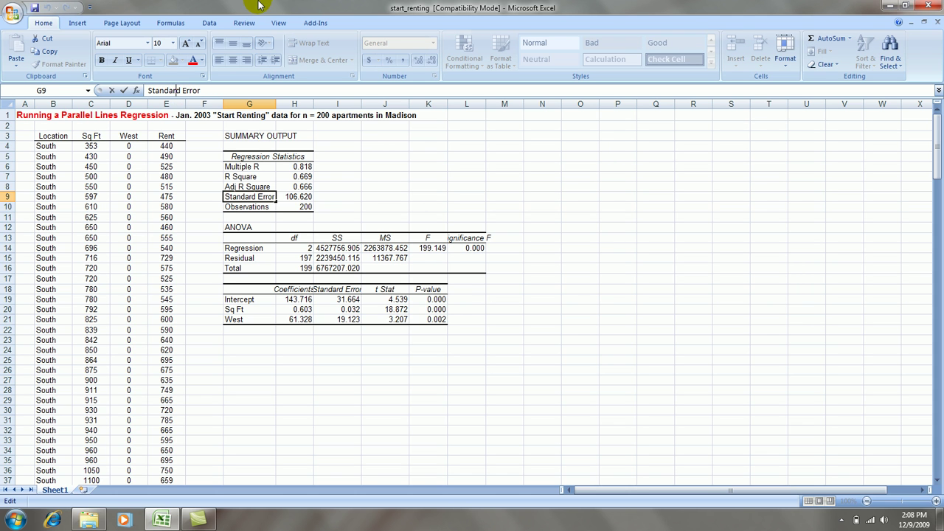
key("Return")
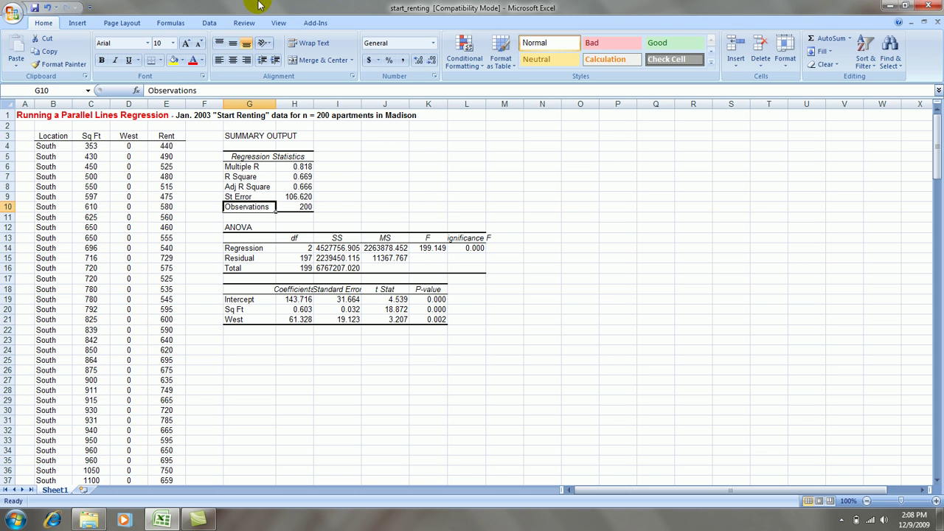
- Rename the coefficient headers to 'Coeffs' and 'St Error', and Significance F to 'P-value'
left_click(283, 289)
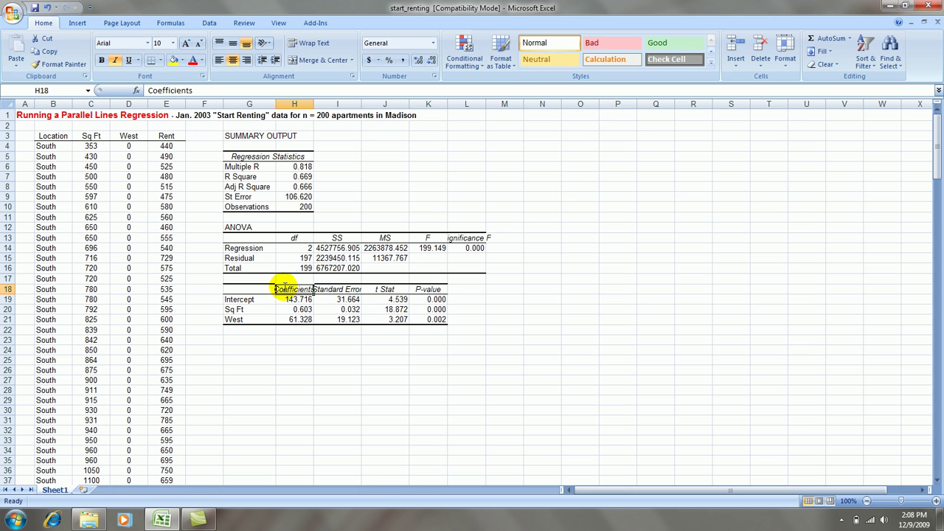
type("Coef")
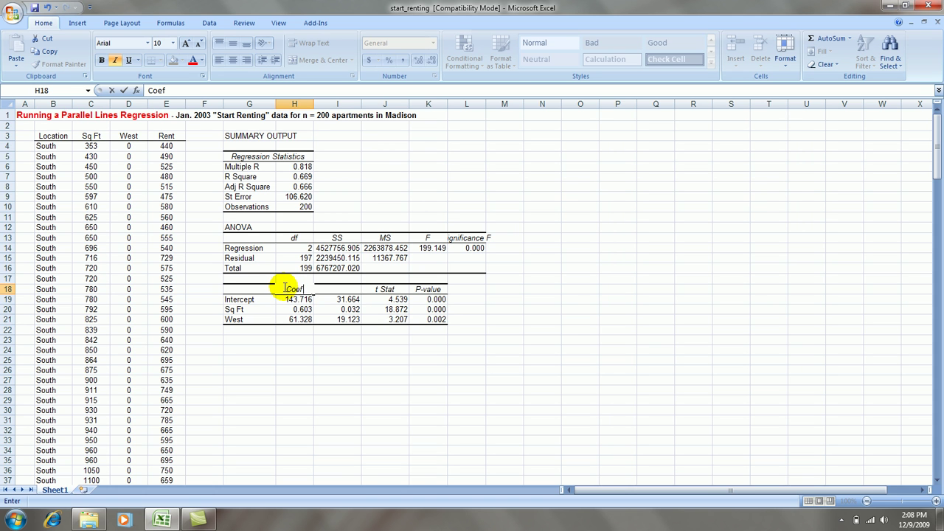
key("Tab")
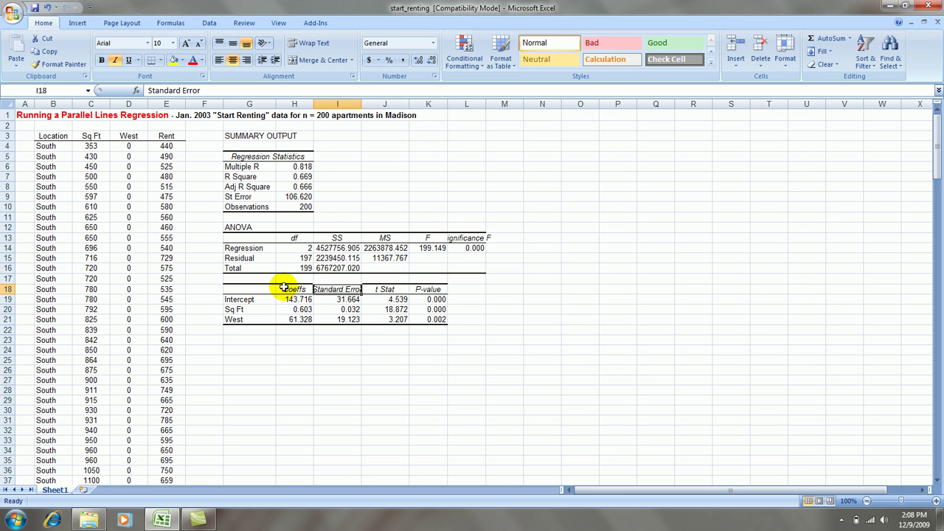
type("S")
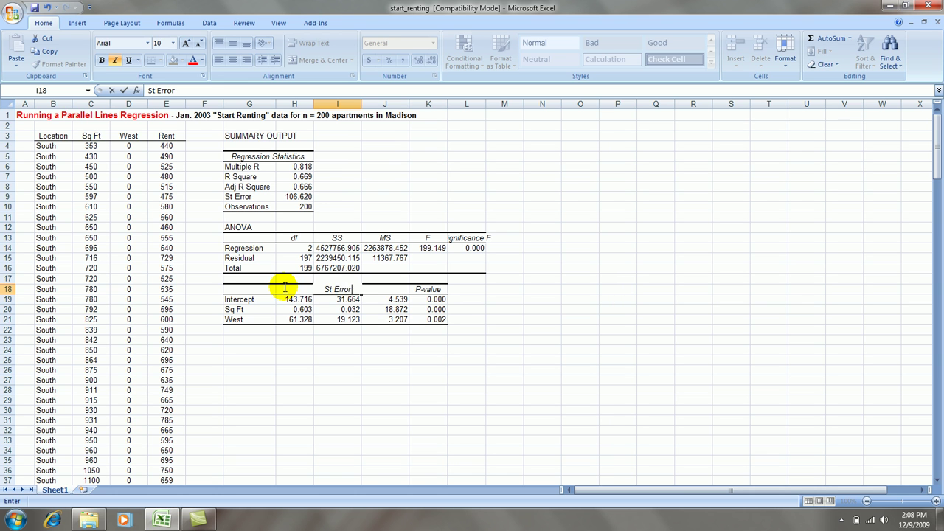
type("t Error")
key("Return")
left_click(452, 237)
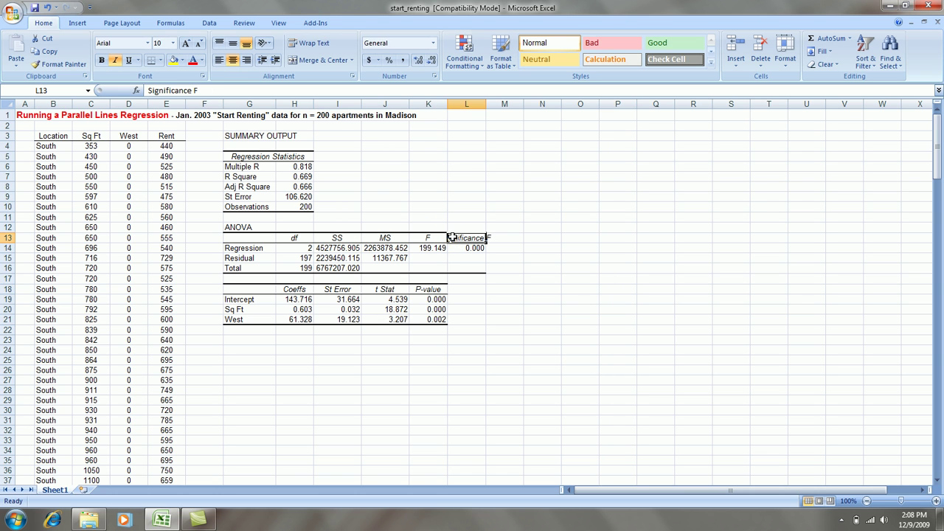
type("P-valu")
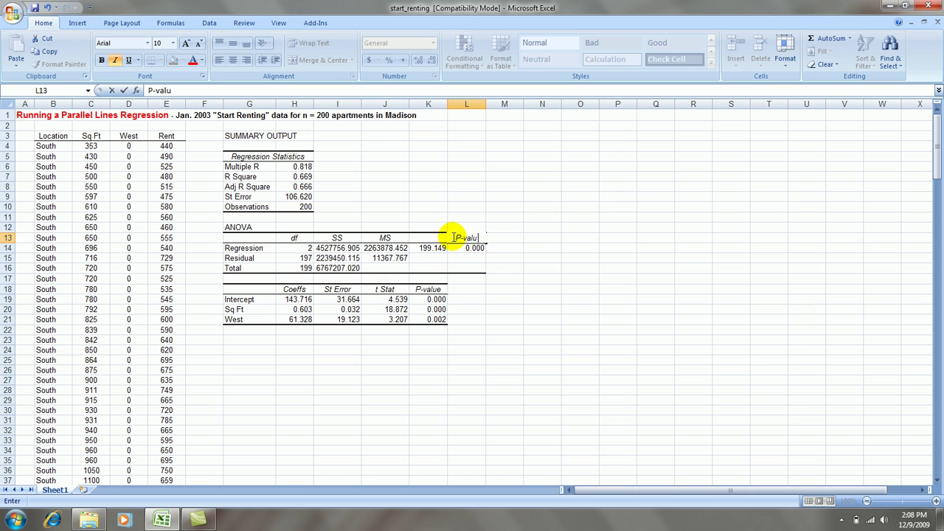
type("e")
key("Return")
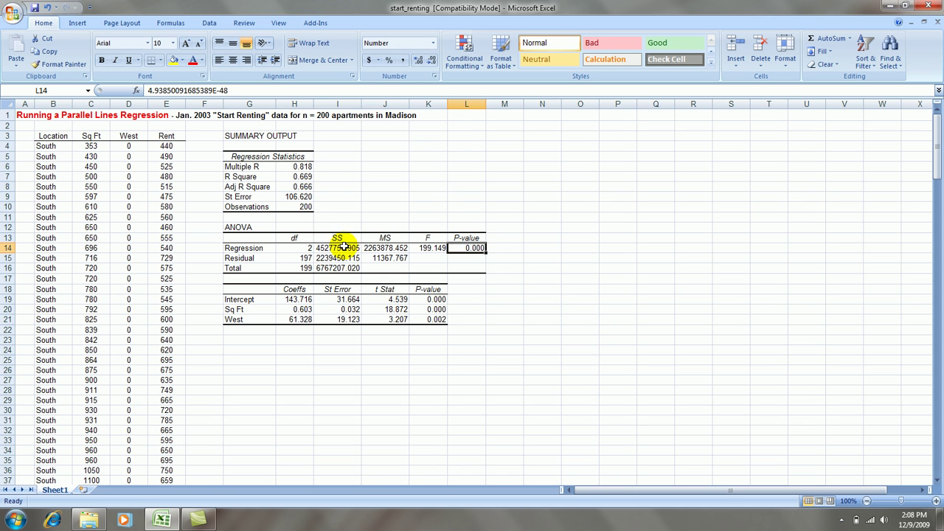
- Format the ANOVA SS and MS values with a 1000 separator and 0 decimals
left_click_drag(341, 248, 376, 269)
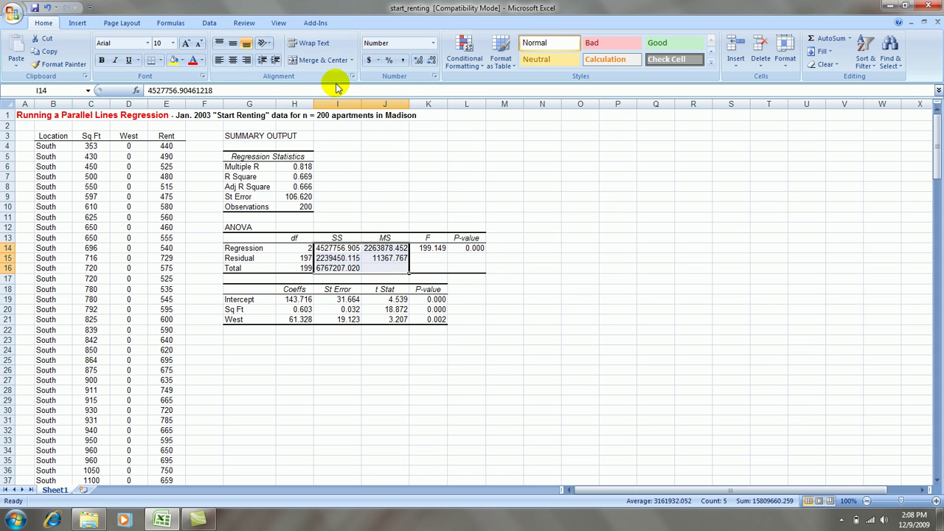
left_click(434, 75)
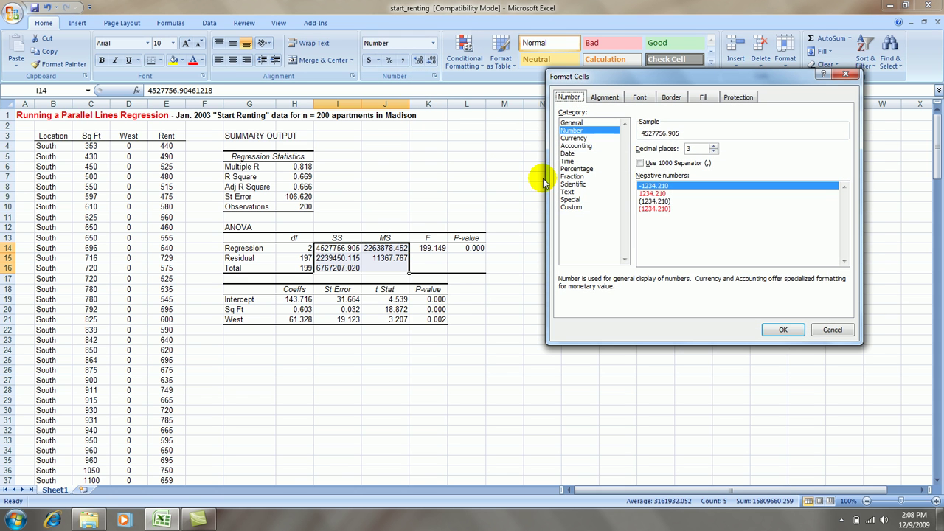
left_click(639, 162)
left_click(713, 152)
left_click(713, 152)
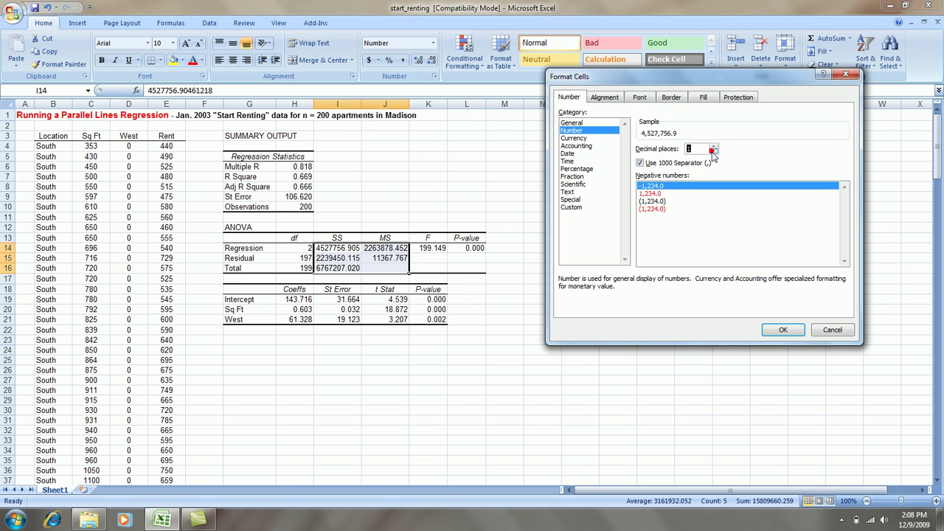
left_click(713, 152)
left_click(783, 332)
left_click(783, 332)
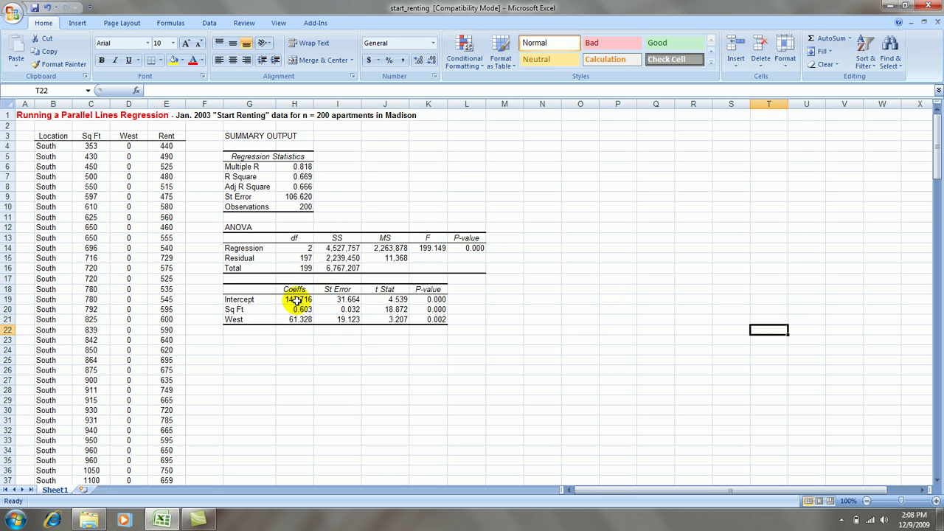
- Round the standard error and the three coefficients to two decimals
left_click(304, 197)
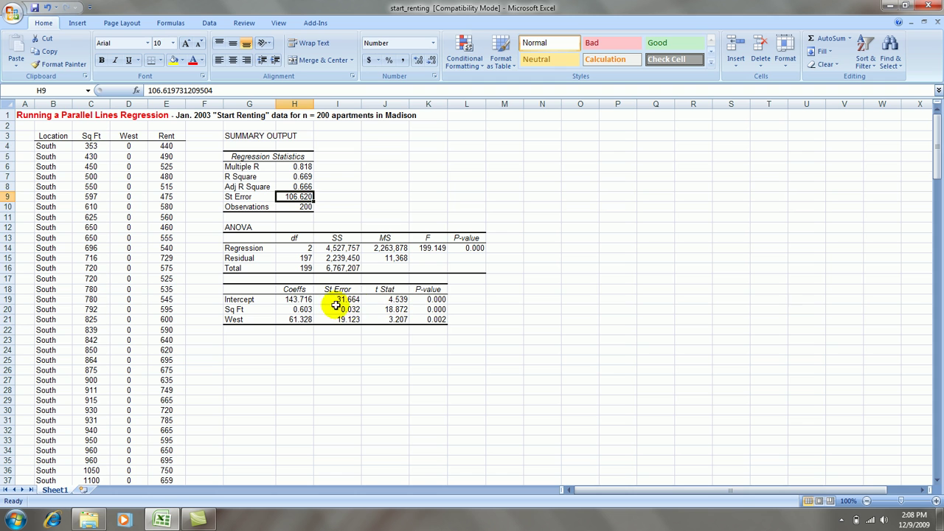
left_click_drag(298, 299, 301, 319)
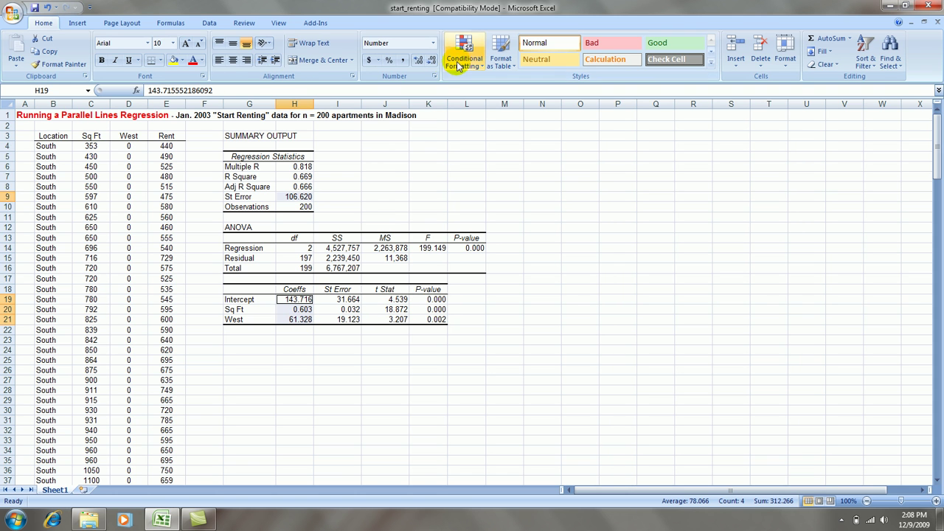
left_click(431, 59)
left_click(253, 348)
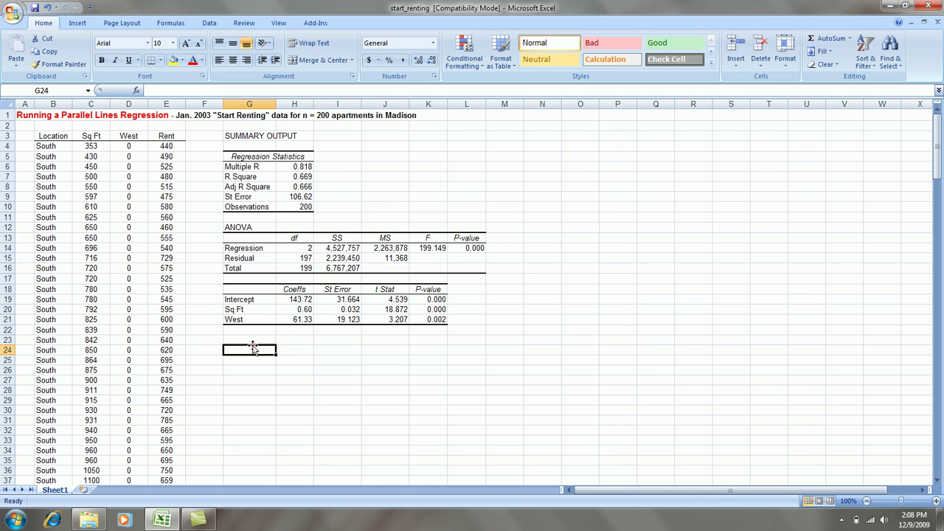
- Type 'Rent-hat = 143.72 + 0.60*Sq Ft + 61.33*West' into cell G23
left_click(257, 339)
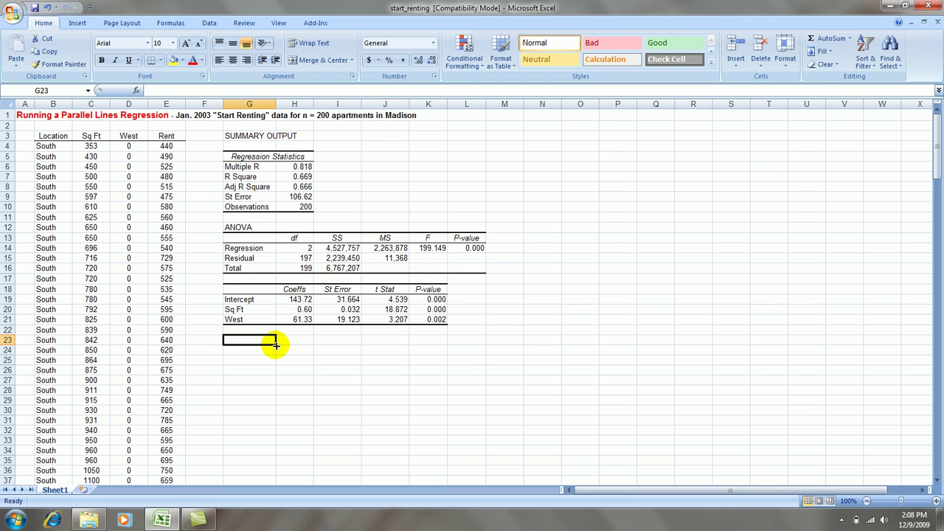
type("Ren")
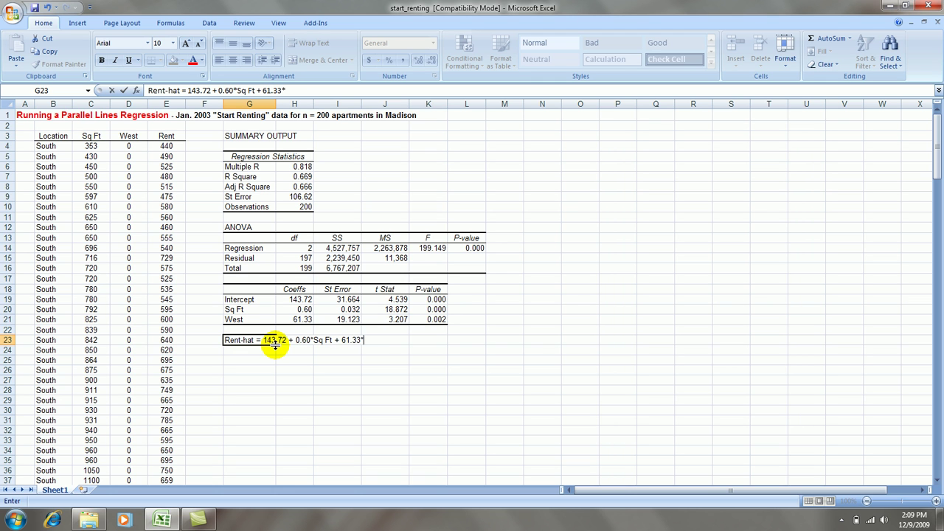
type("st")
key("Return")
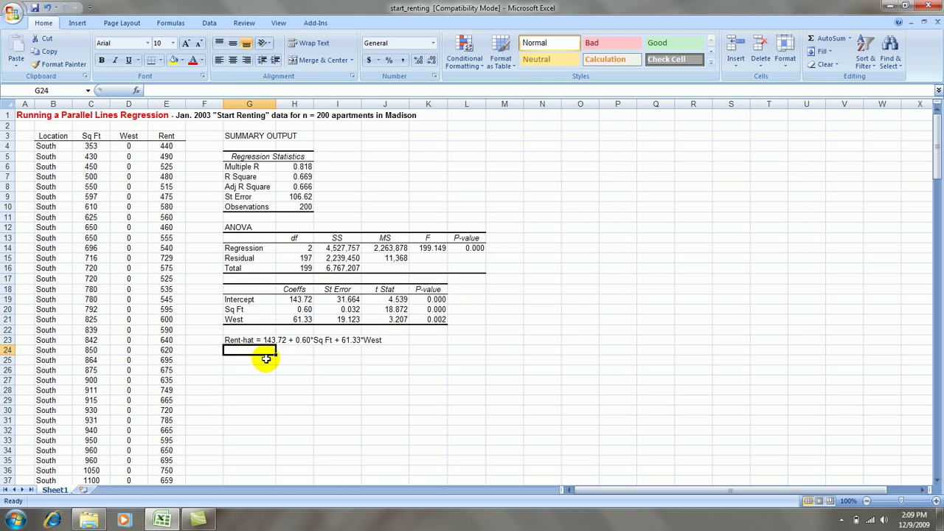
- Check the coefficient P-values: 0.002 for West and 0.000 for Sq Ft
left_click(258, 361)
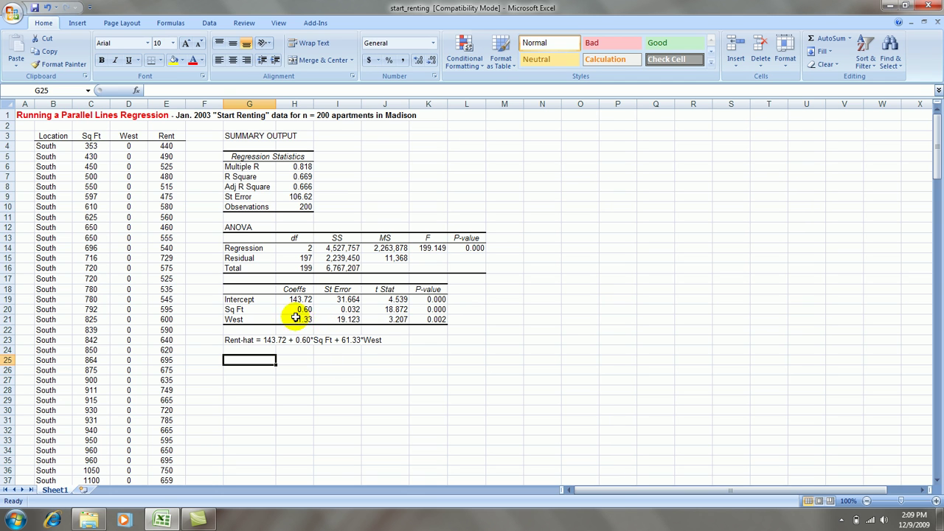
left_click(434, 318)
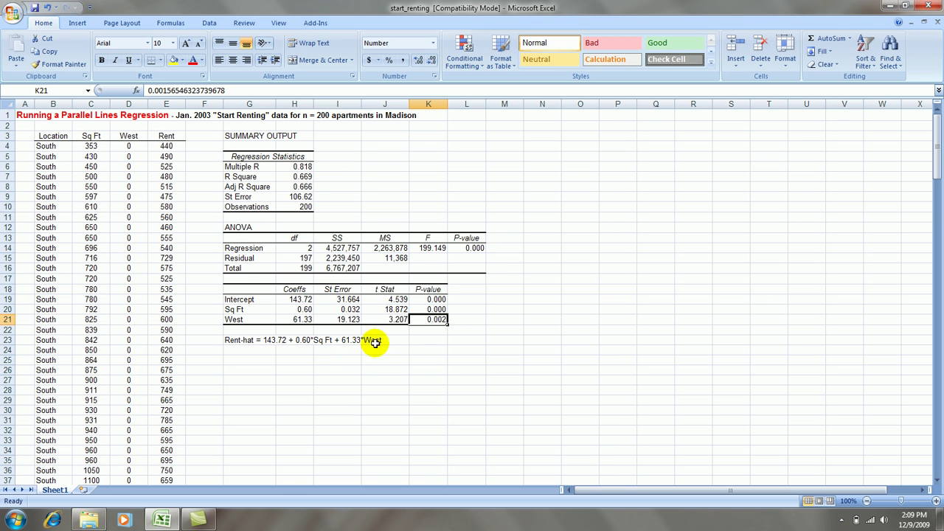
left_click(431, 310)
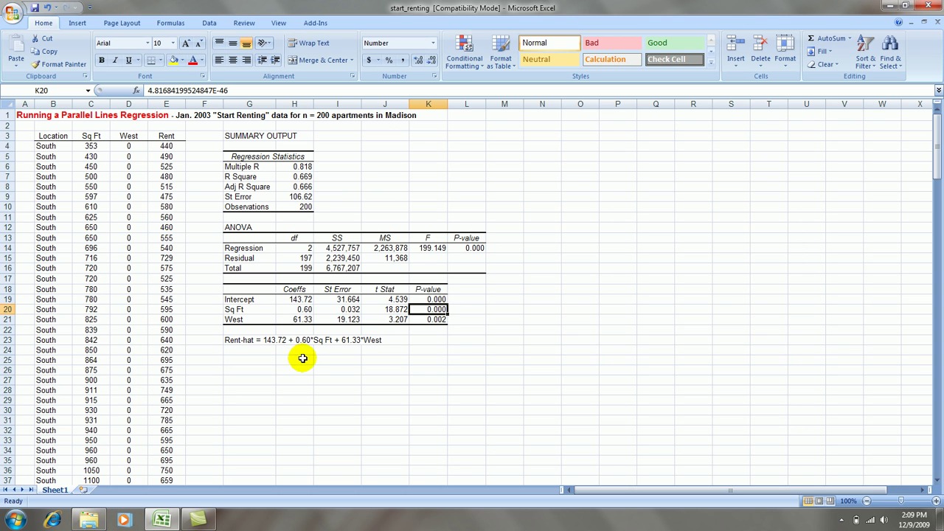
- Add the labels 'South:' in G25 and 'West:' in G27
left_click(249, 357)
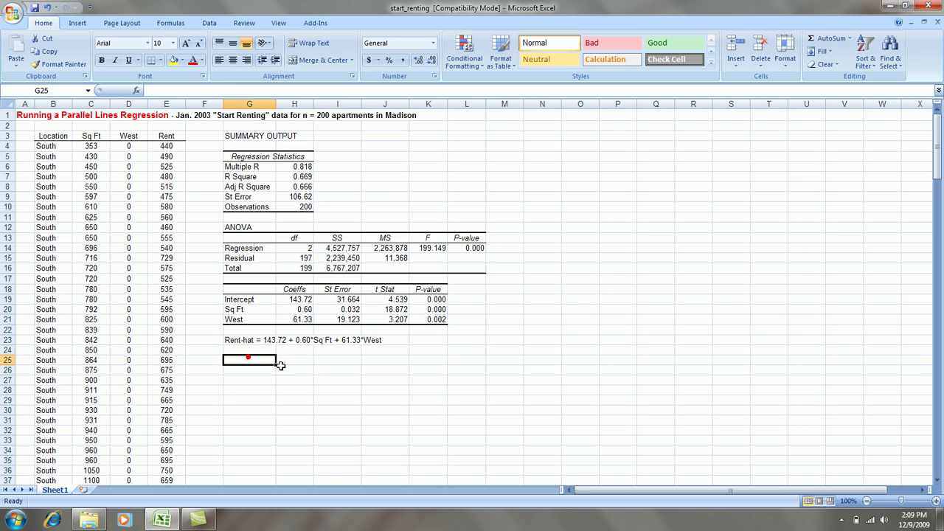
type("S")
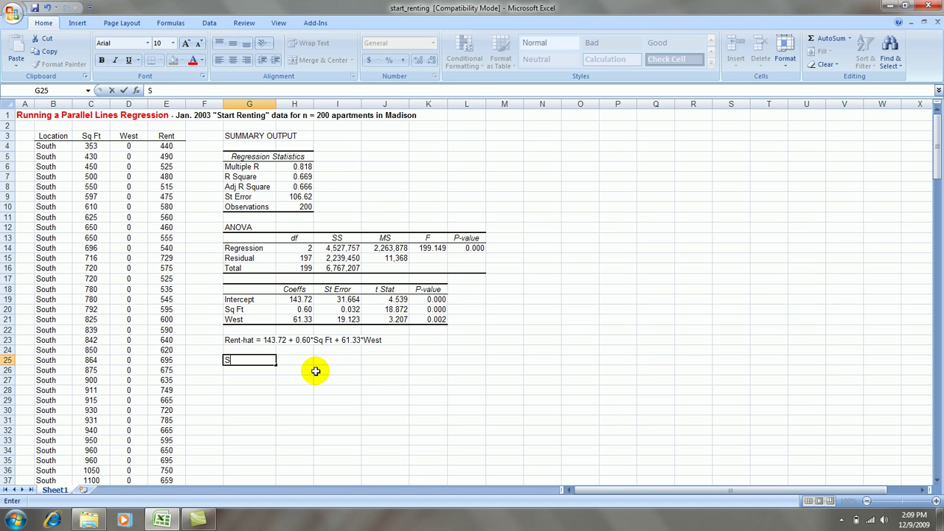
type("outh:")
key("Return")
key("Return")
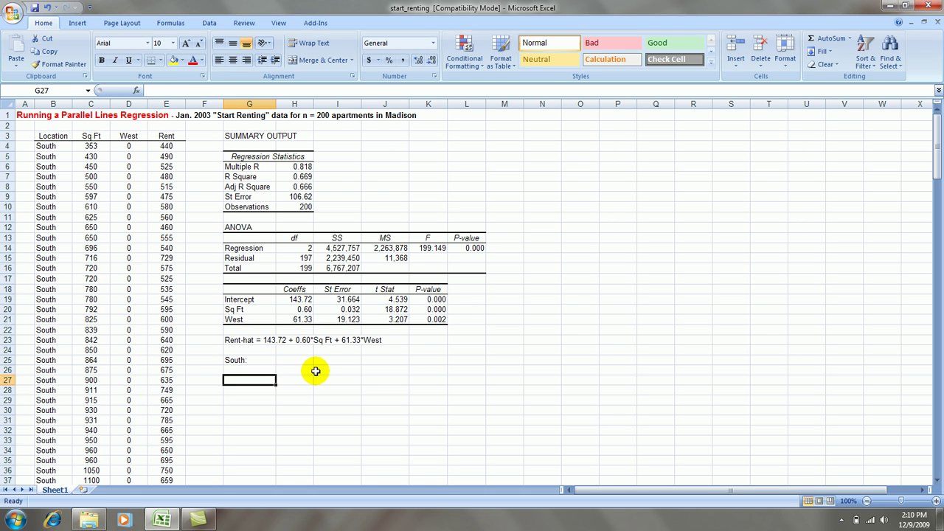
type("West")
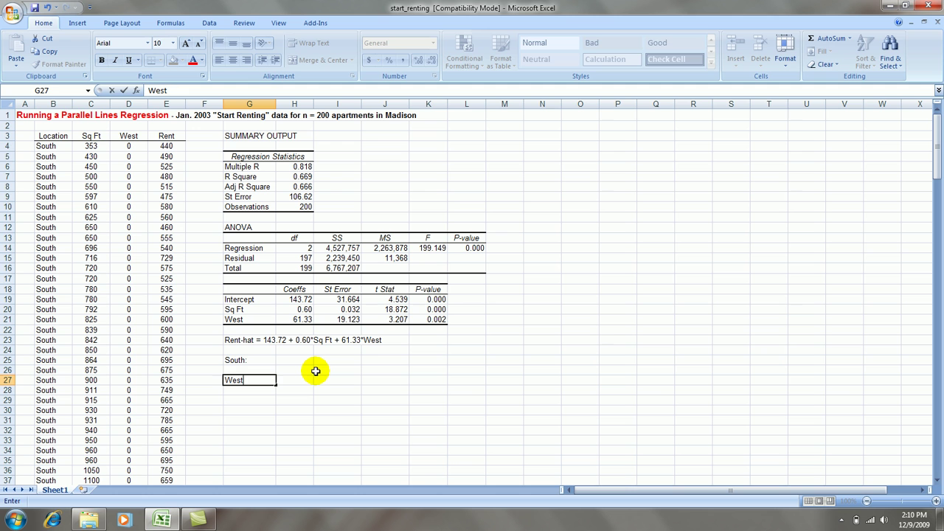
type(":")
key("Return")
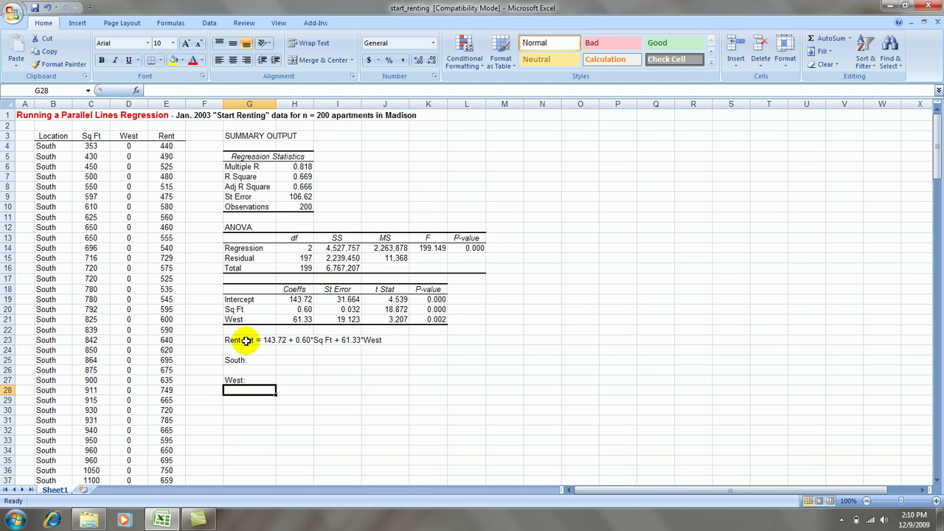
- Copy the fitted equation to H25 and remove its '+ 61.33*West' term
left_click(246, 340)
key("ctrl+c")
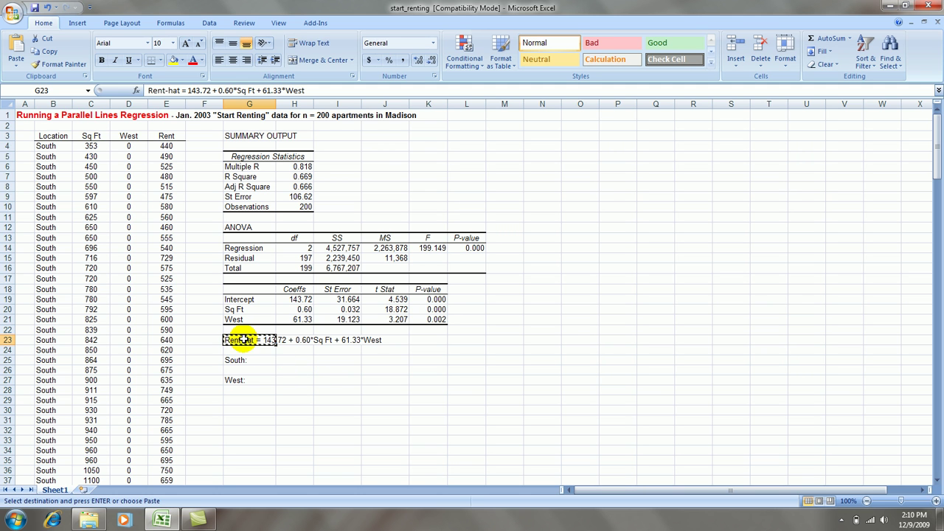
left_click(286, 360)
key("ctrl+v")
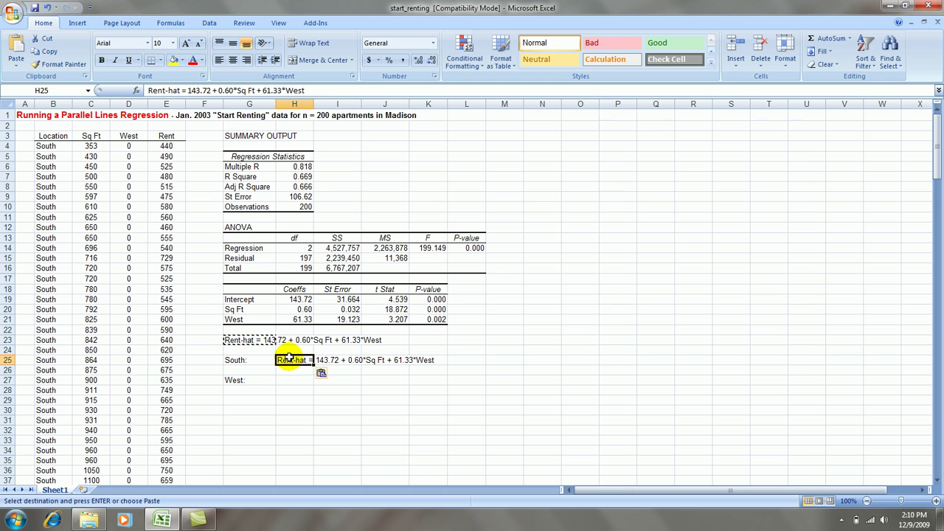
key("Escape")
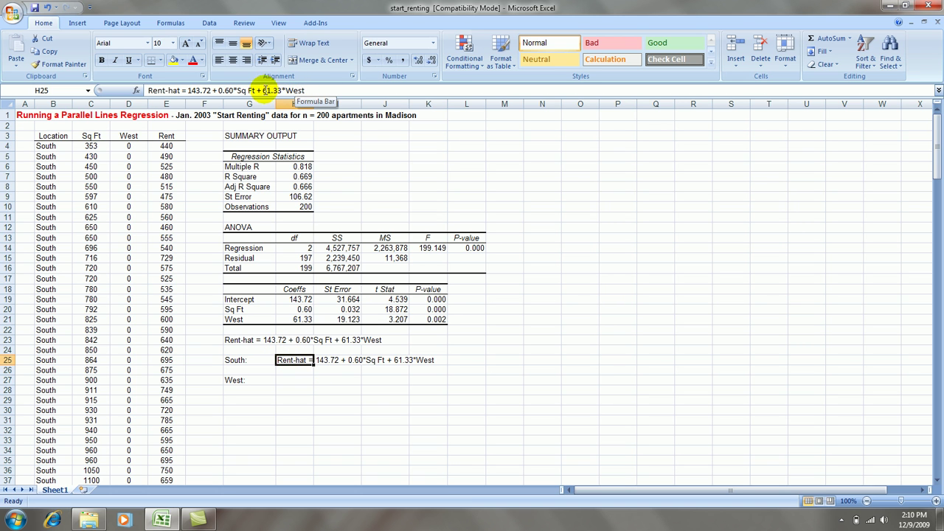
left_click_drag(259, 90, 335, 94)
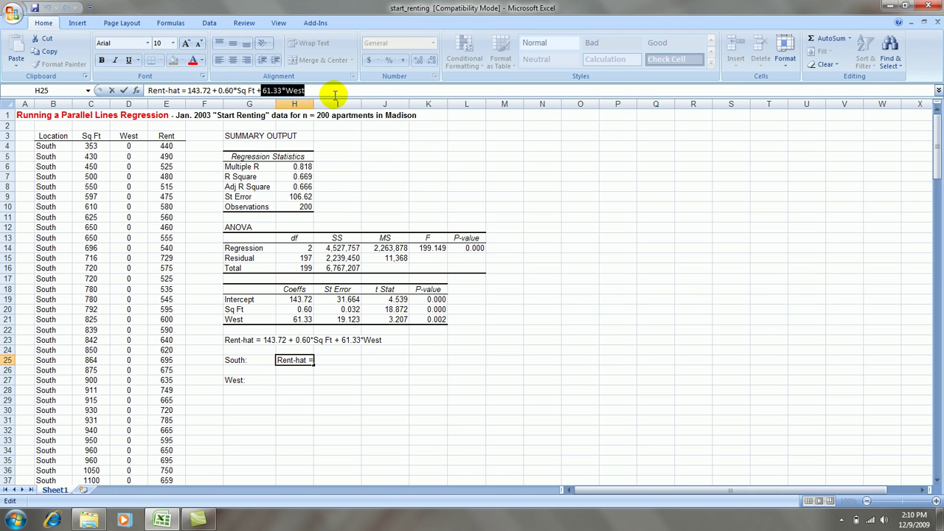
key("BackSpace")
key("BackSpace")
key("BackSpace")
key("Return")
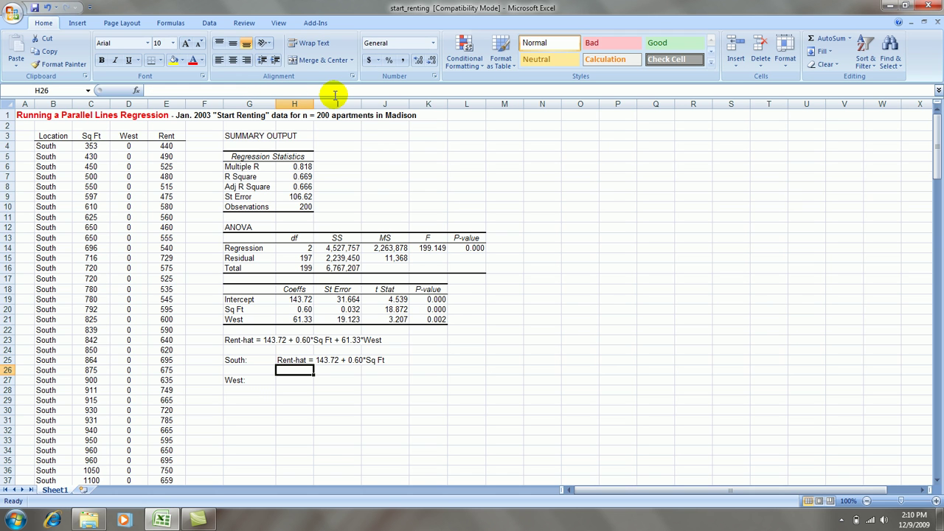
- Copy the South equation into H27 beside the West label
left_click(297, 359)
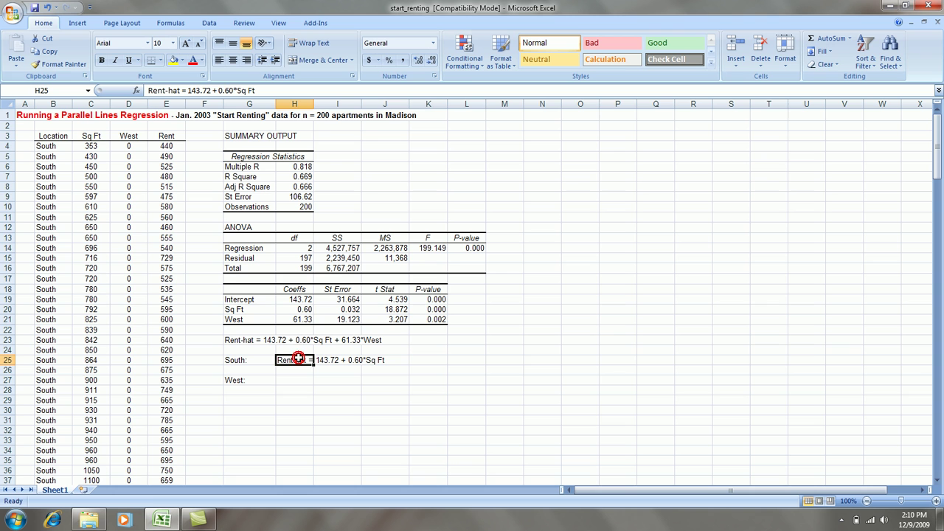
key("ctrl+c")
key("Down")
key("Down")
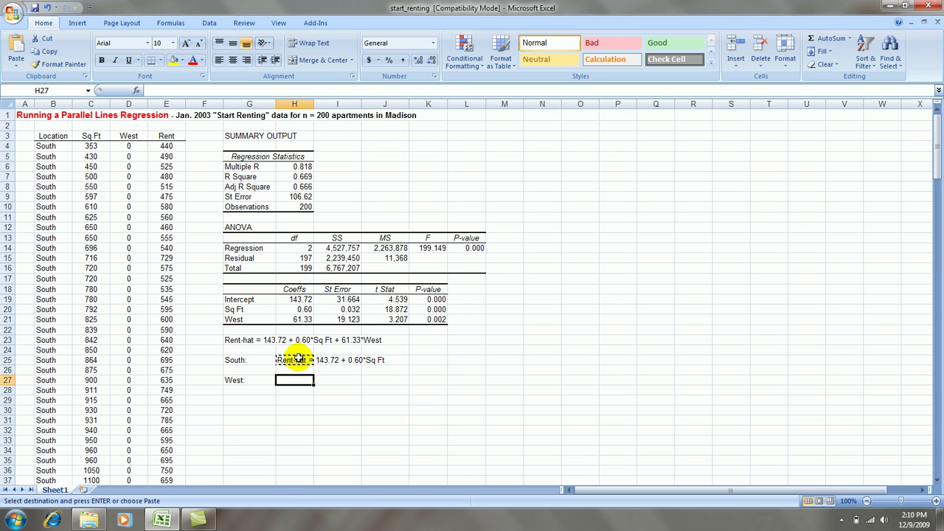
key("ctrl+v")
key("Escape")
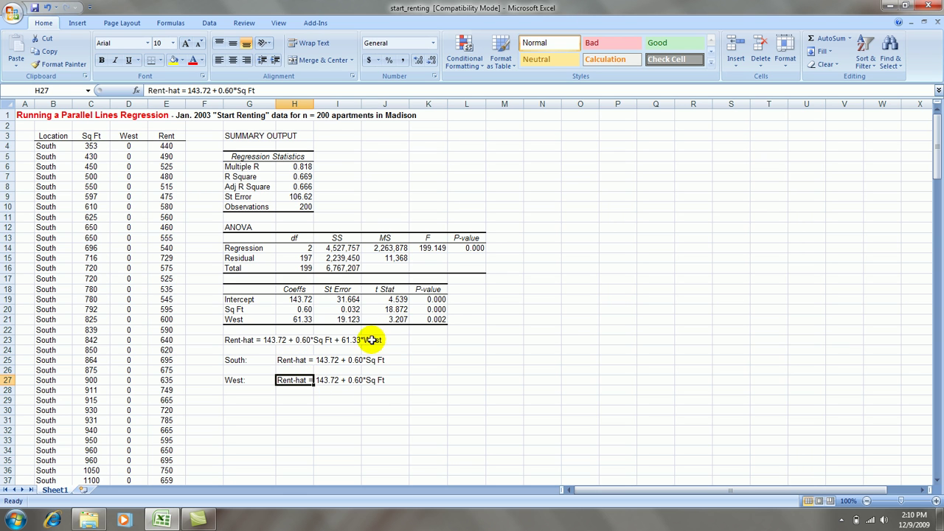
left_click(291, 398)
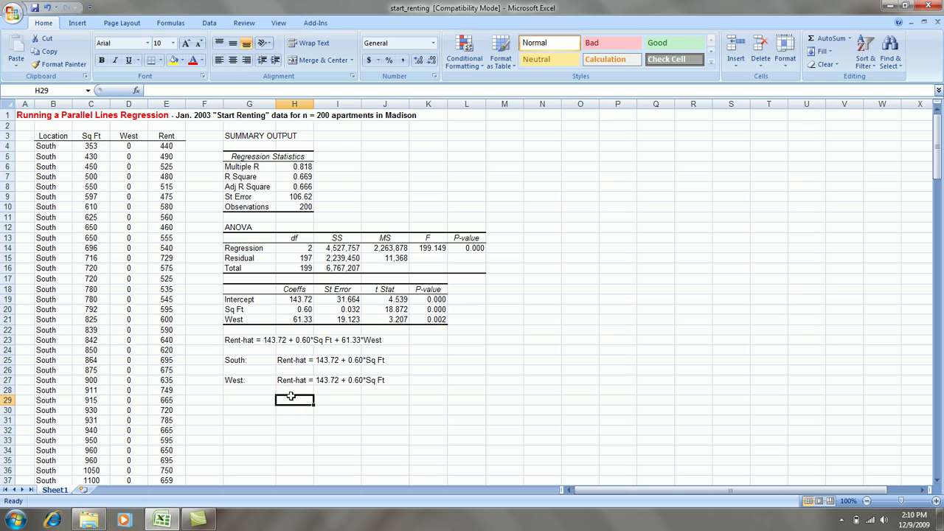
- Compute the West intercept =H19+H21, giving 205.04, in H29
type("=")
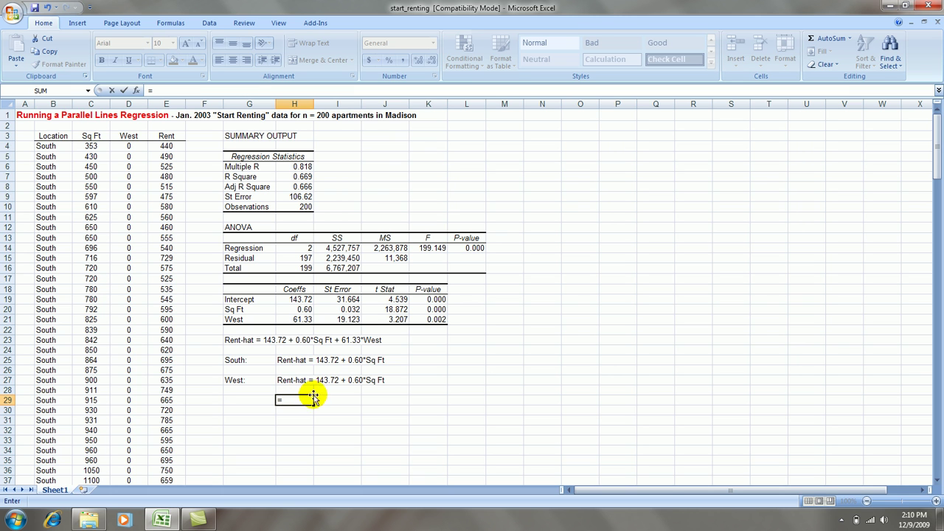
left_click(300, 300)
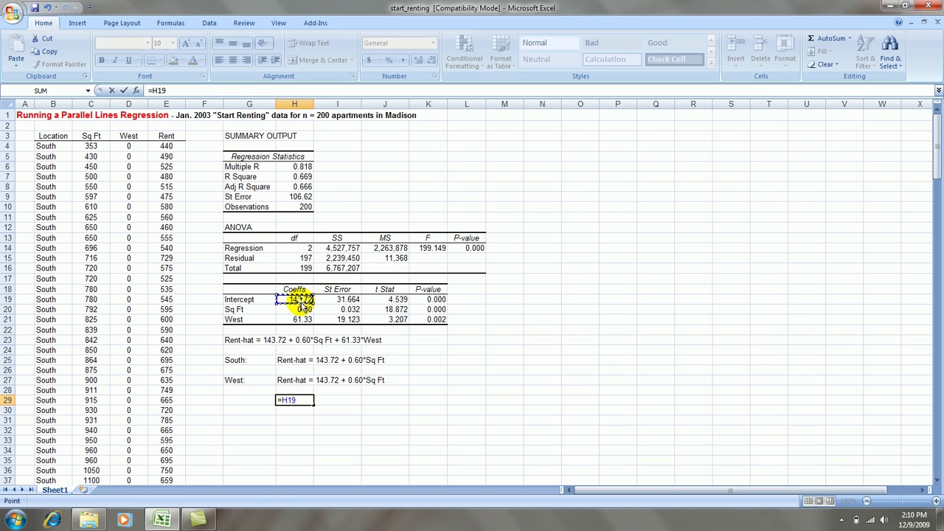
left_click(301, 319)
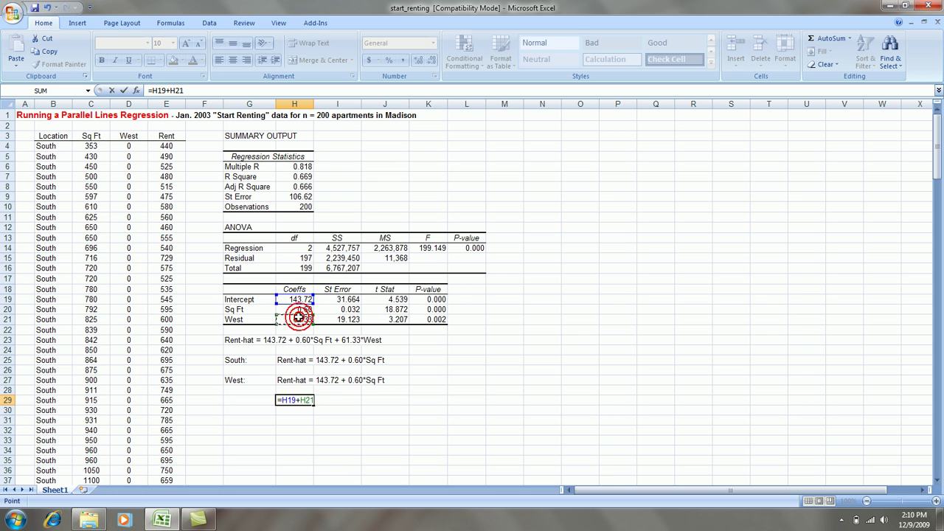
key("Return")
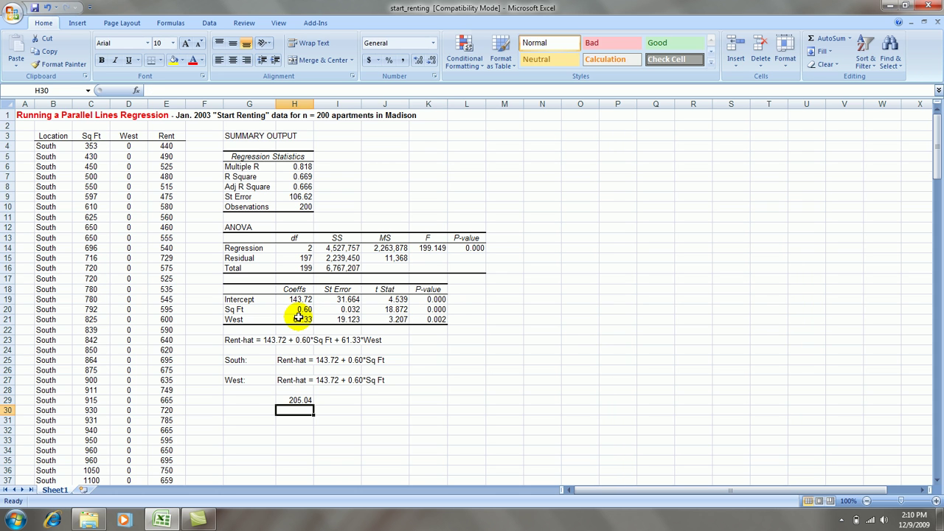
- Change the West equation to read 'Rent-hat = 205.04 + 0.60*Sq Ft'
left_click(288, 380)
left_click(209, 90)
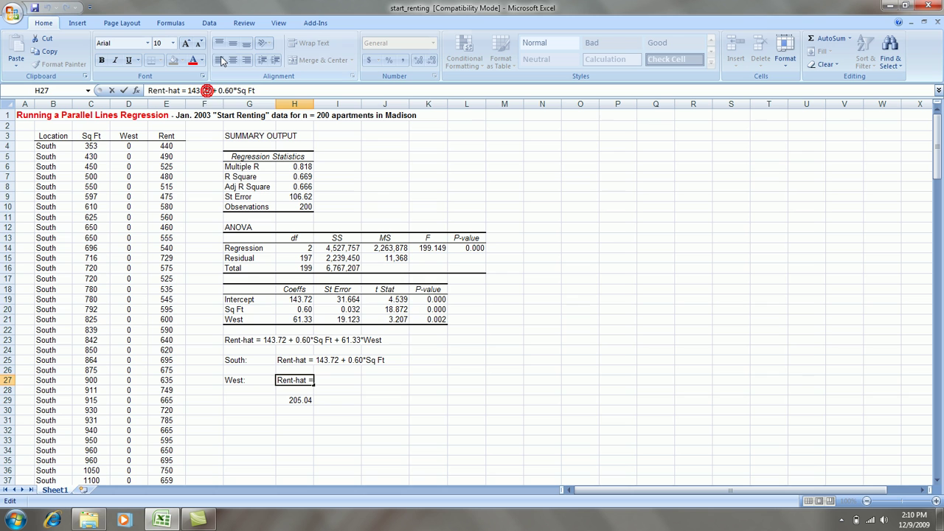
key("BackSpace")
key("BackSpace")
key("BackSpace")
key("BackSpace")
key("BackSpace")
key("BackSpace")
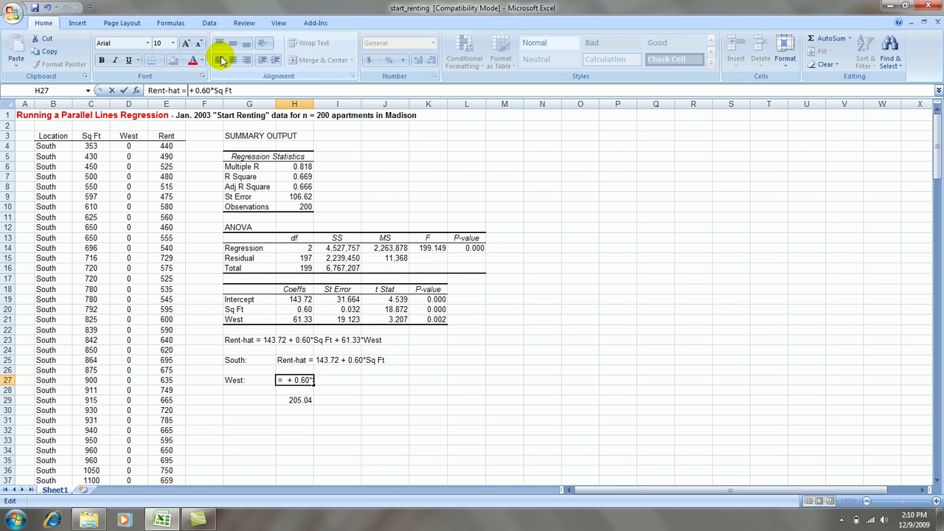
type("20")
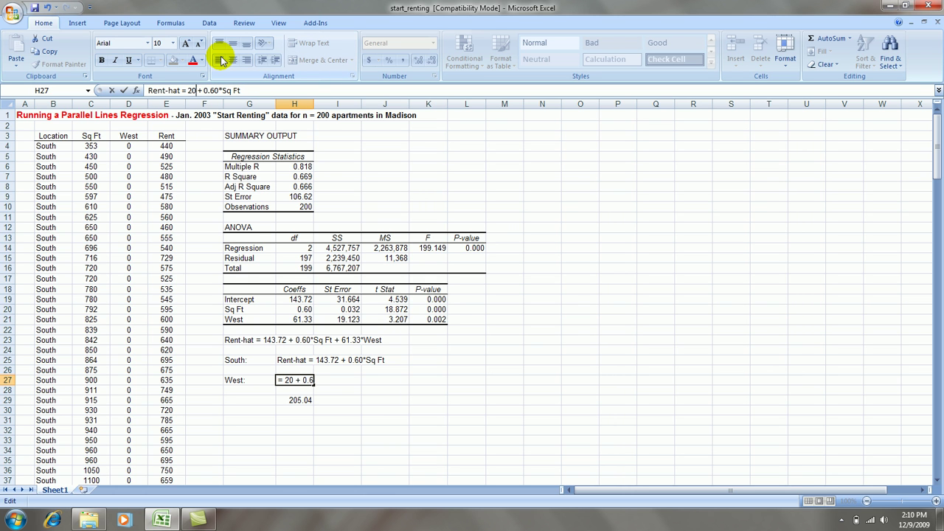
type("5.04")
key("Return")
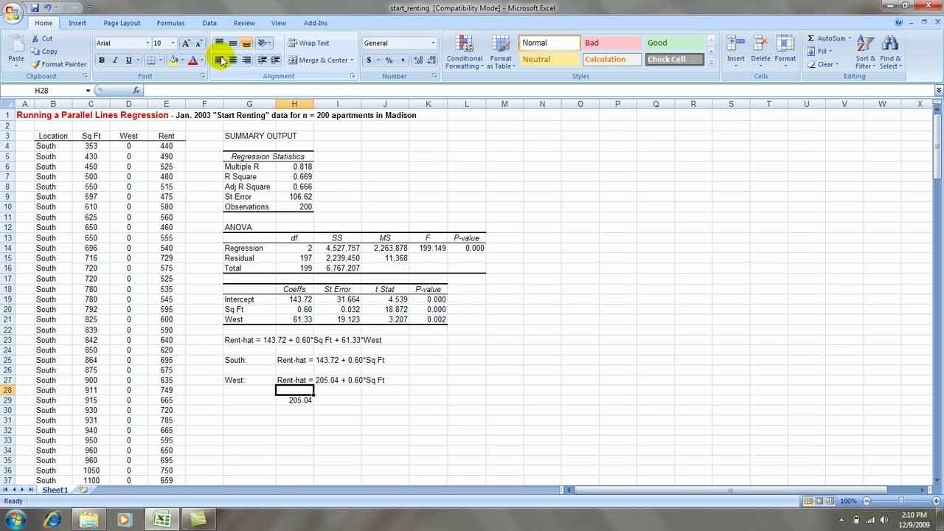
- Delete the helper 205.04 sum in H29 and review the finished output
left_click(304, 401)
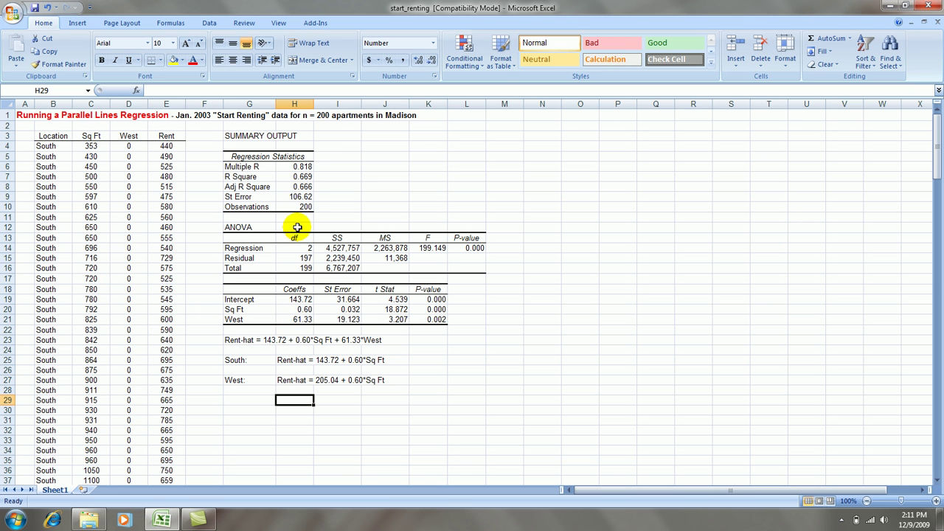
left_click(299, 196)
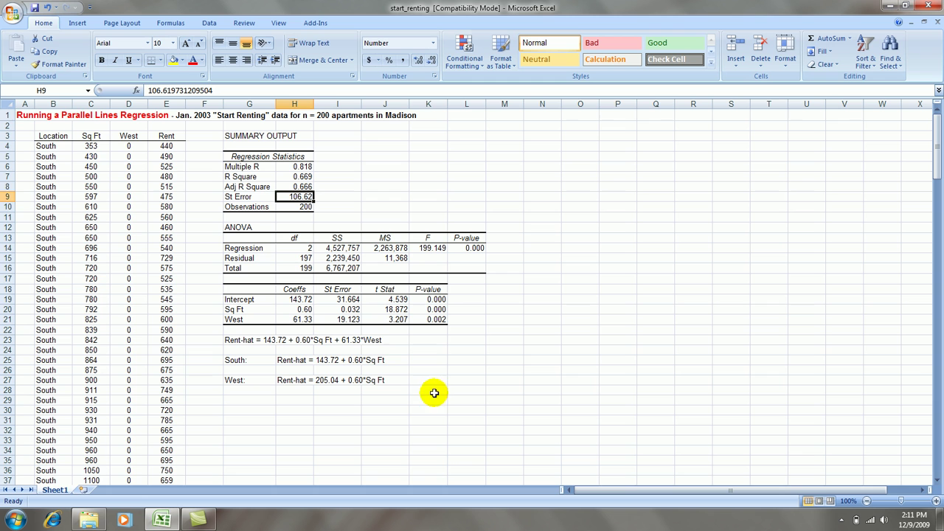
left_click(23, 124)
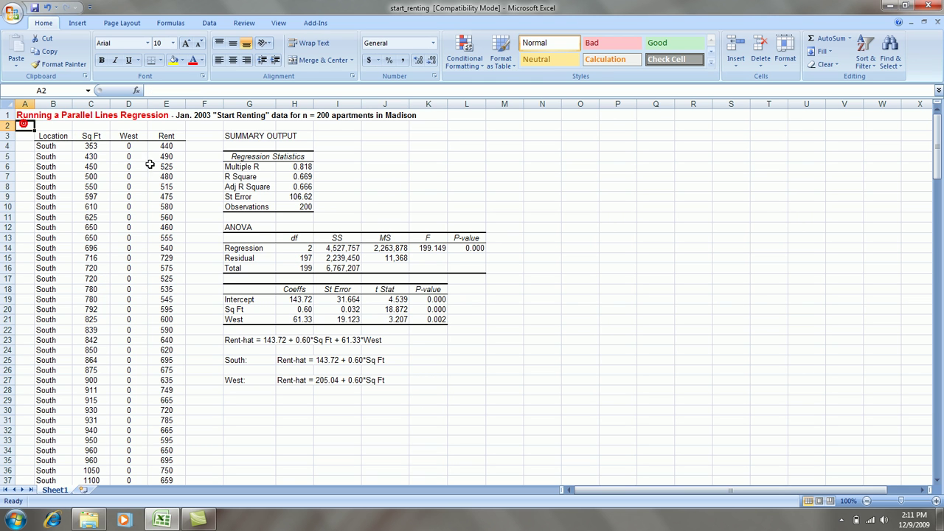